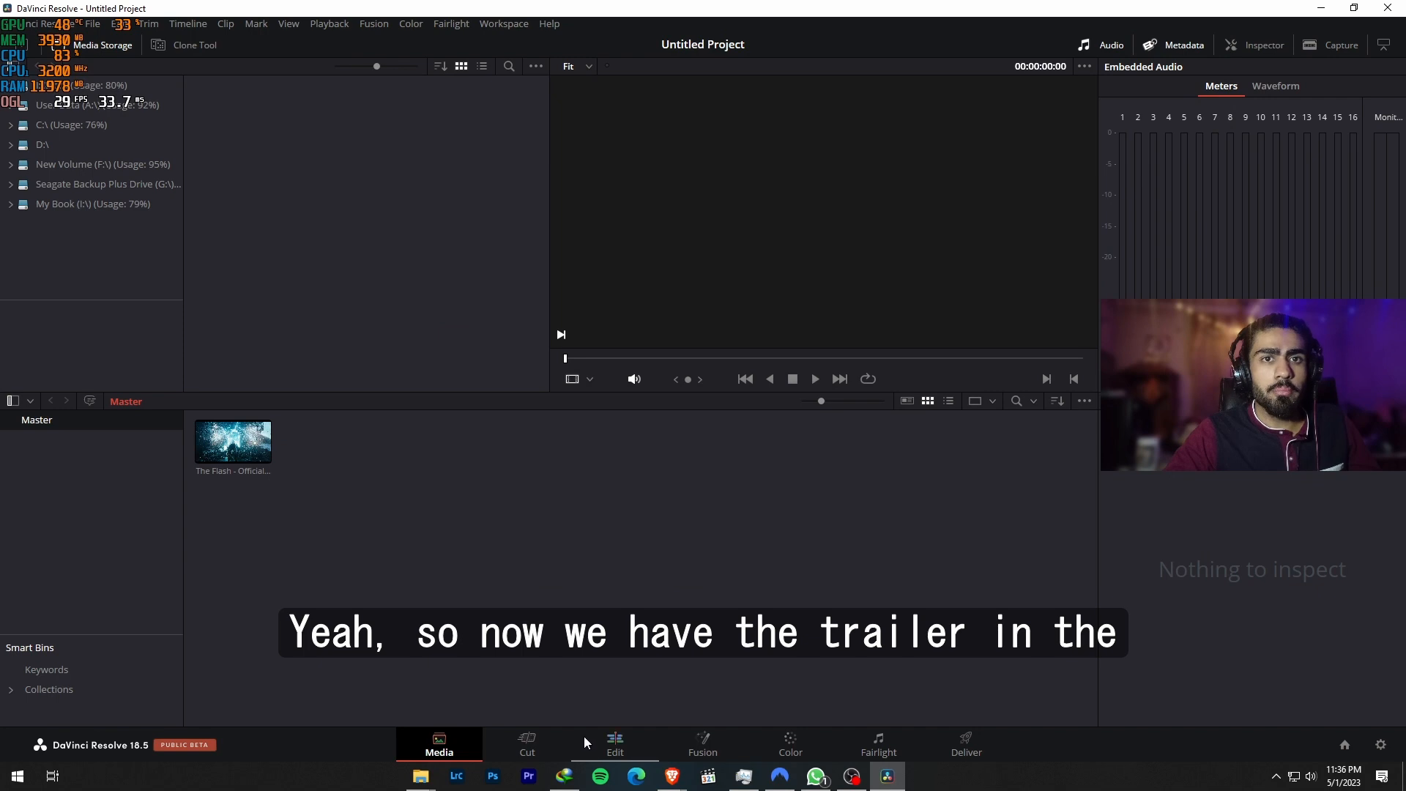
Switch to the Edit page and place The Flash trailer clip from the media pool at the start of a new timeline.
left_click(614, 742)
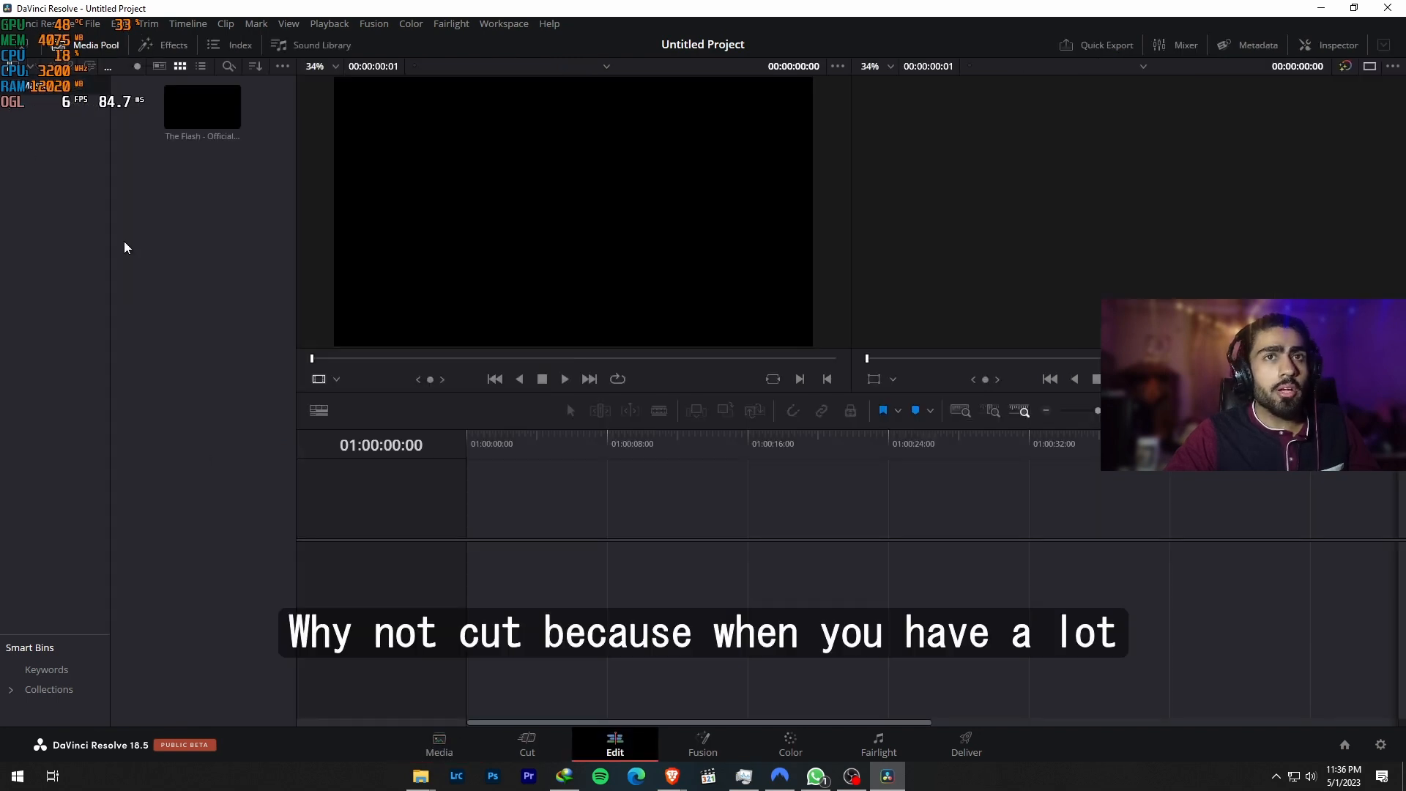
left_click(179, 110)
left_click_drag(181, 138, 468, 560)
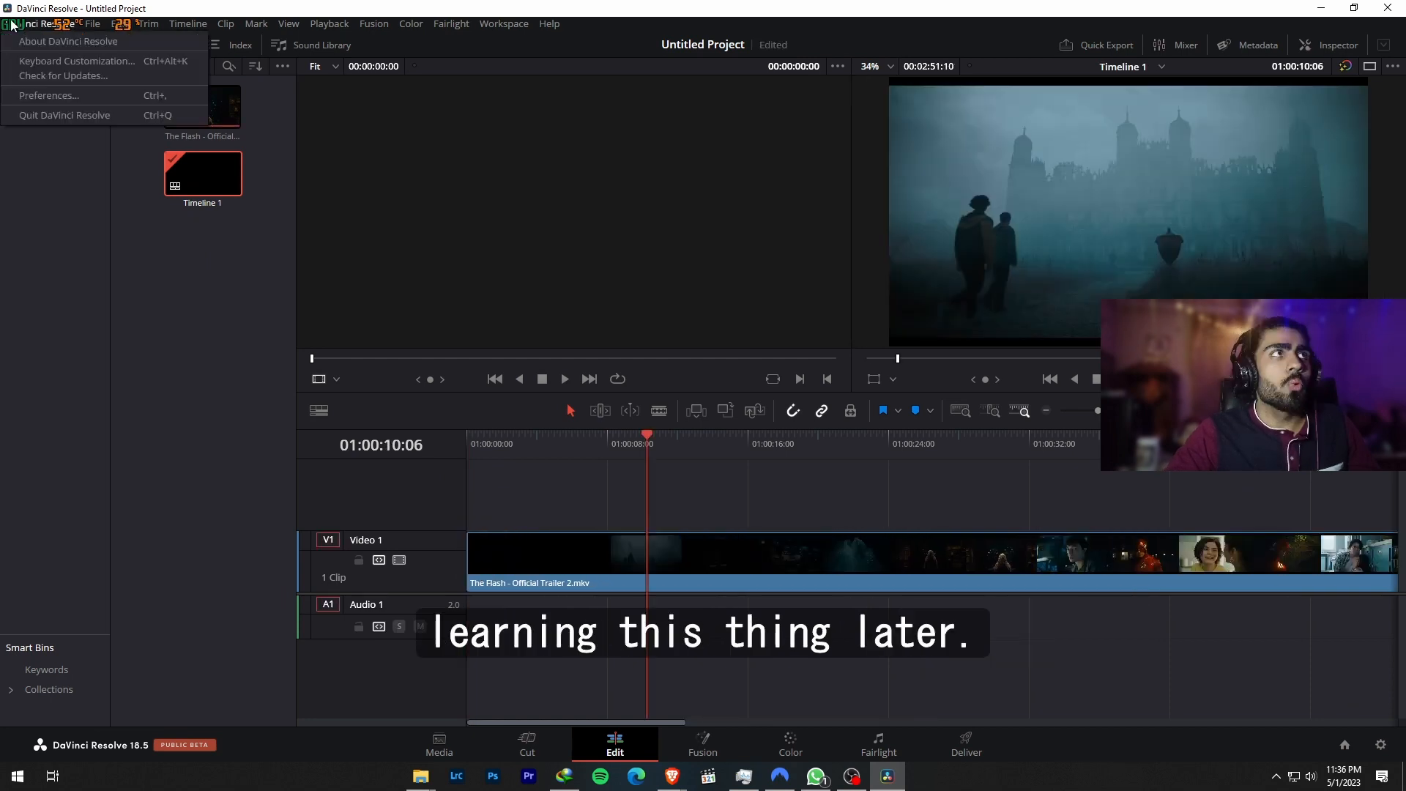
Set both GPU processing mode and GPU selection to Auto in the Memory and GPU preferences, and save them.
left_click(86, 96)
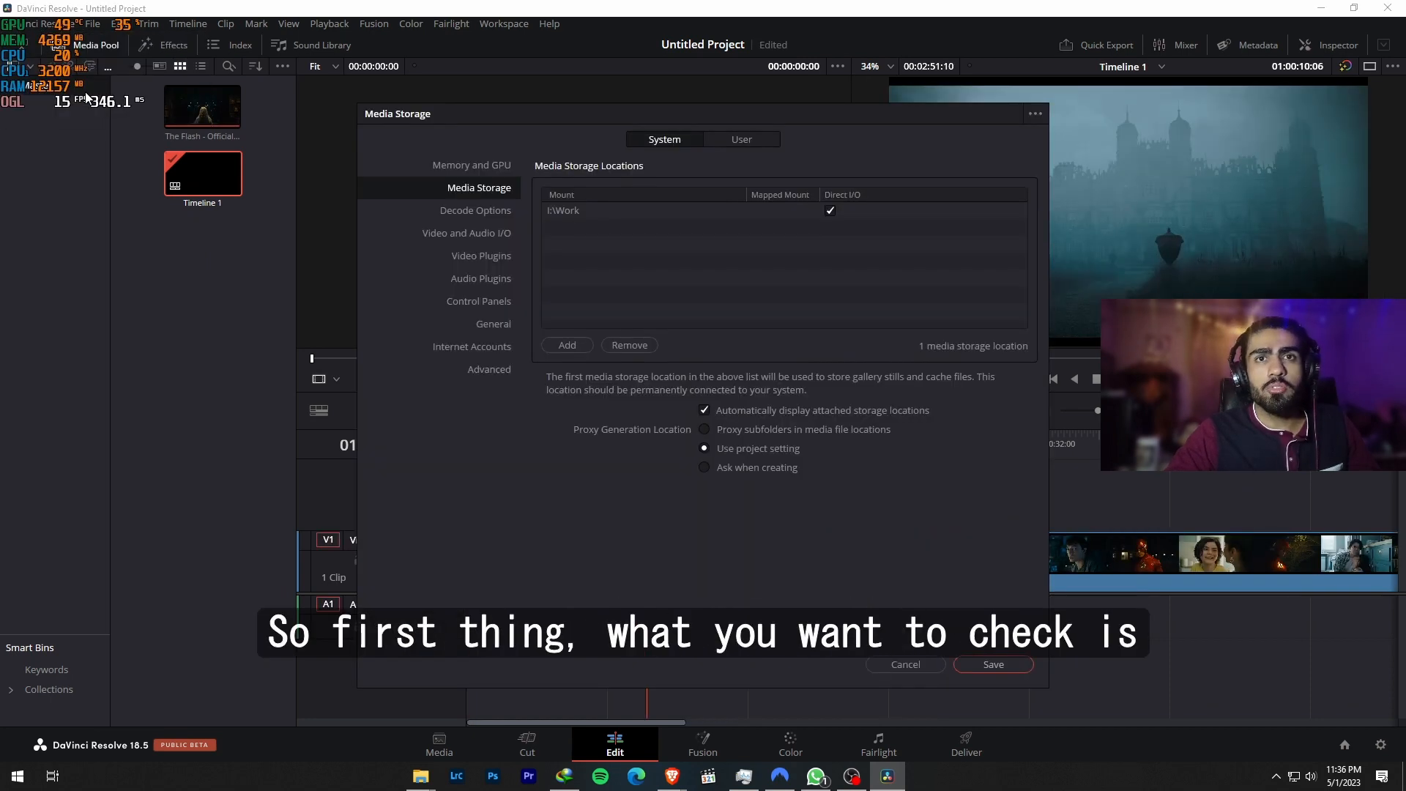
left_click(466, 167)
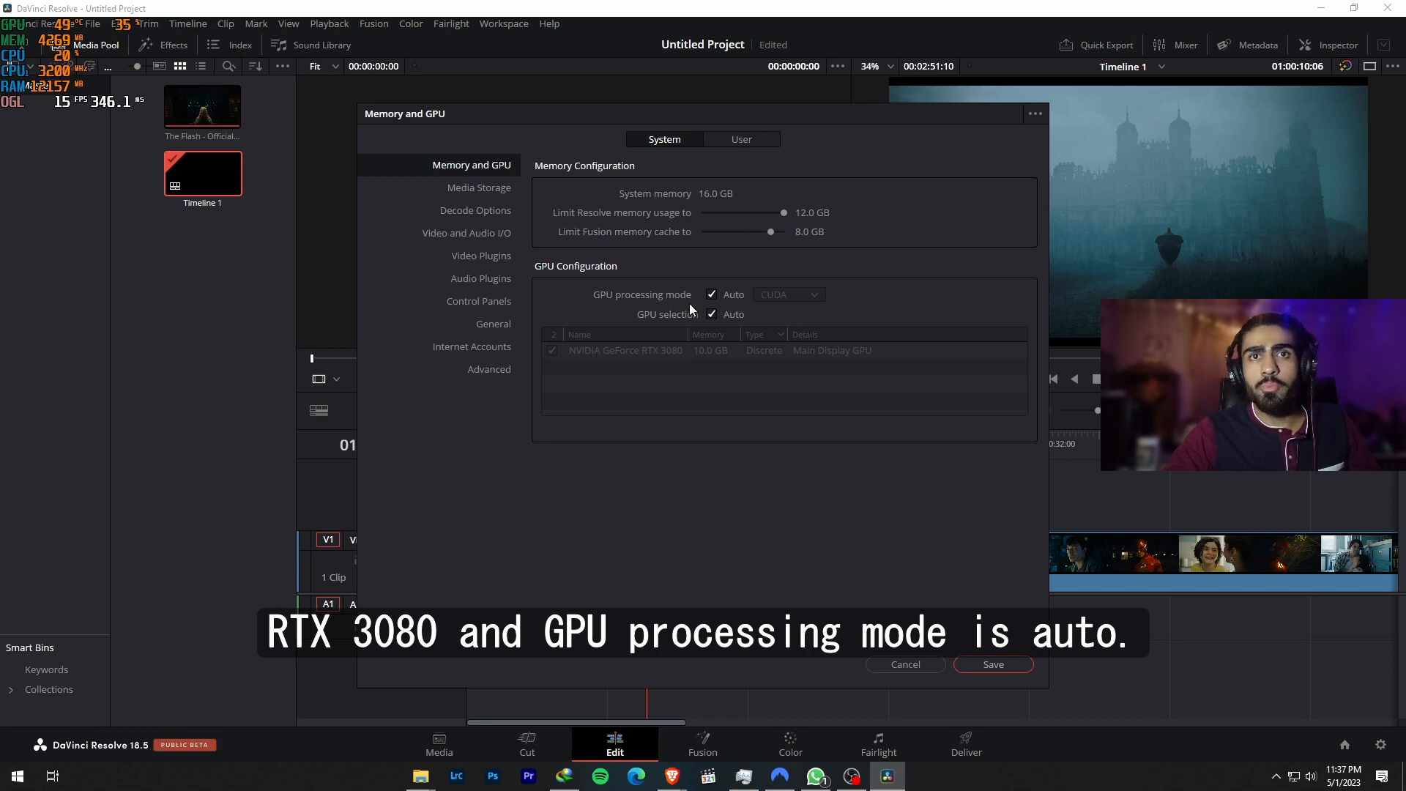
left_click(711, 294)
left_click(711, 313)
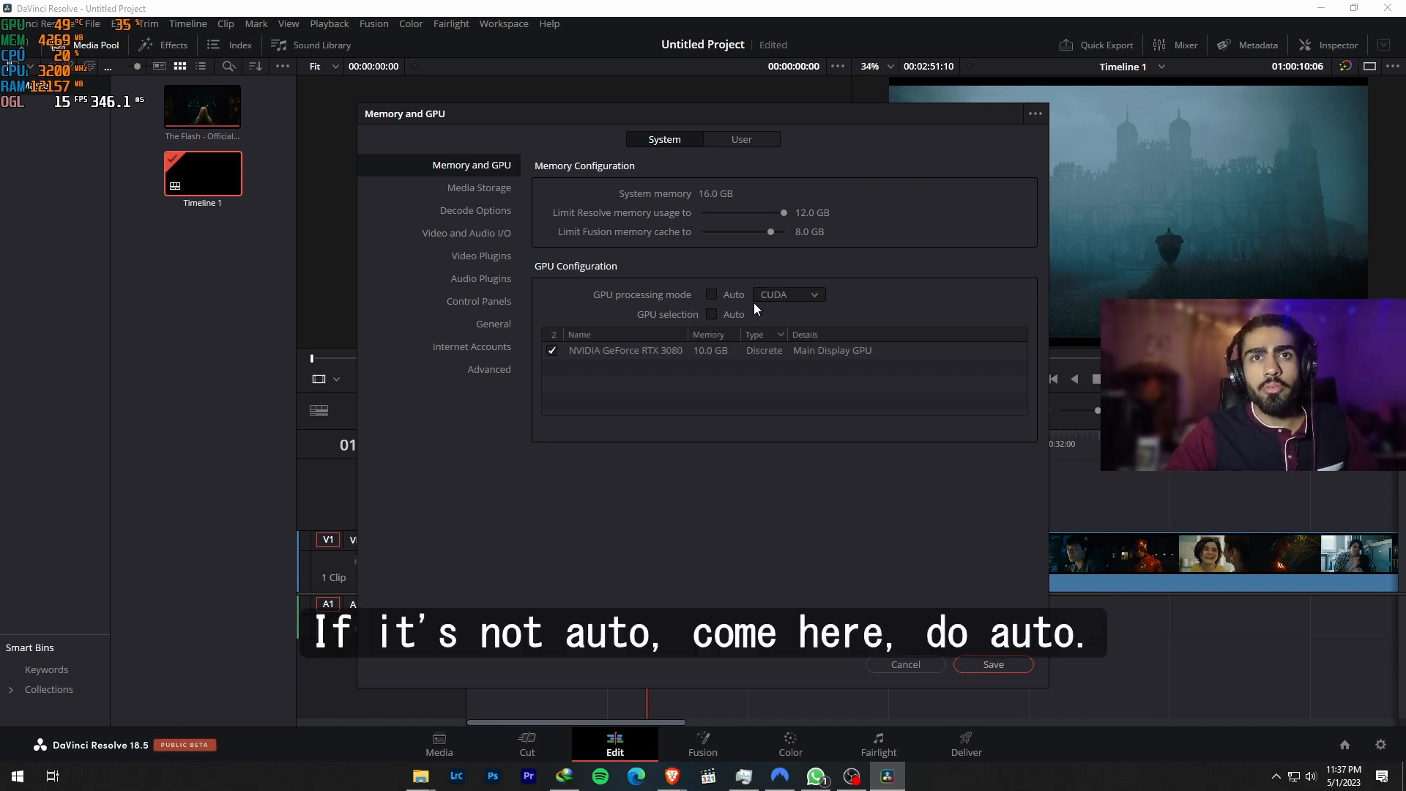
left_click(711, 293)
left_click(711, 314)
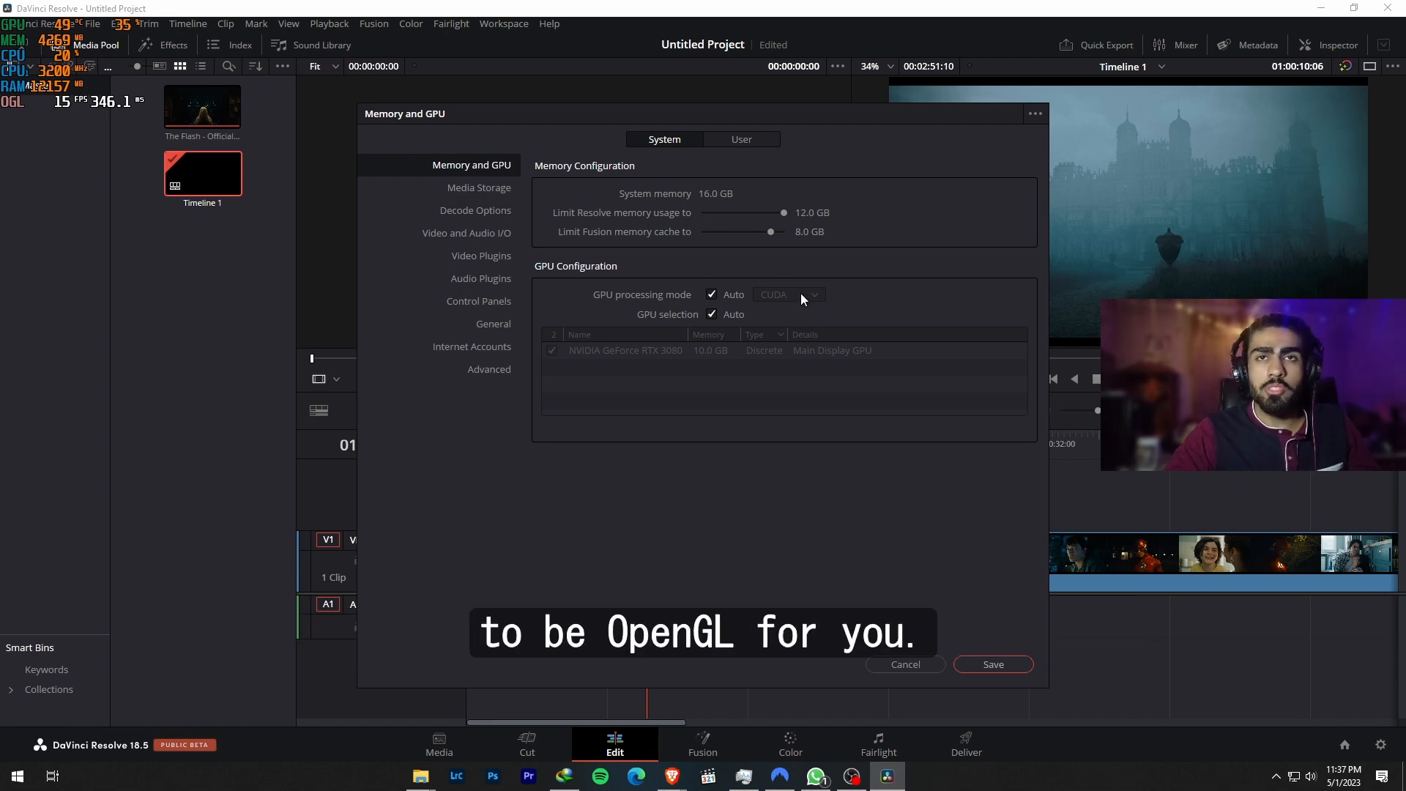
left_click(999, 665)
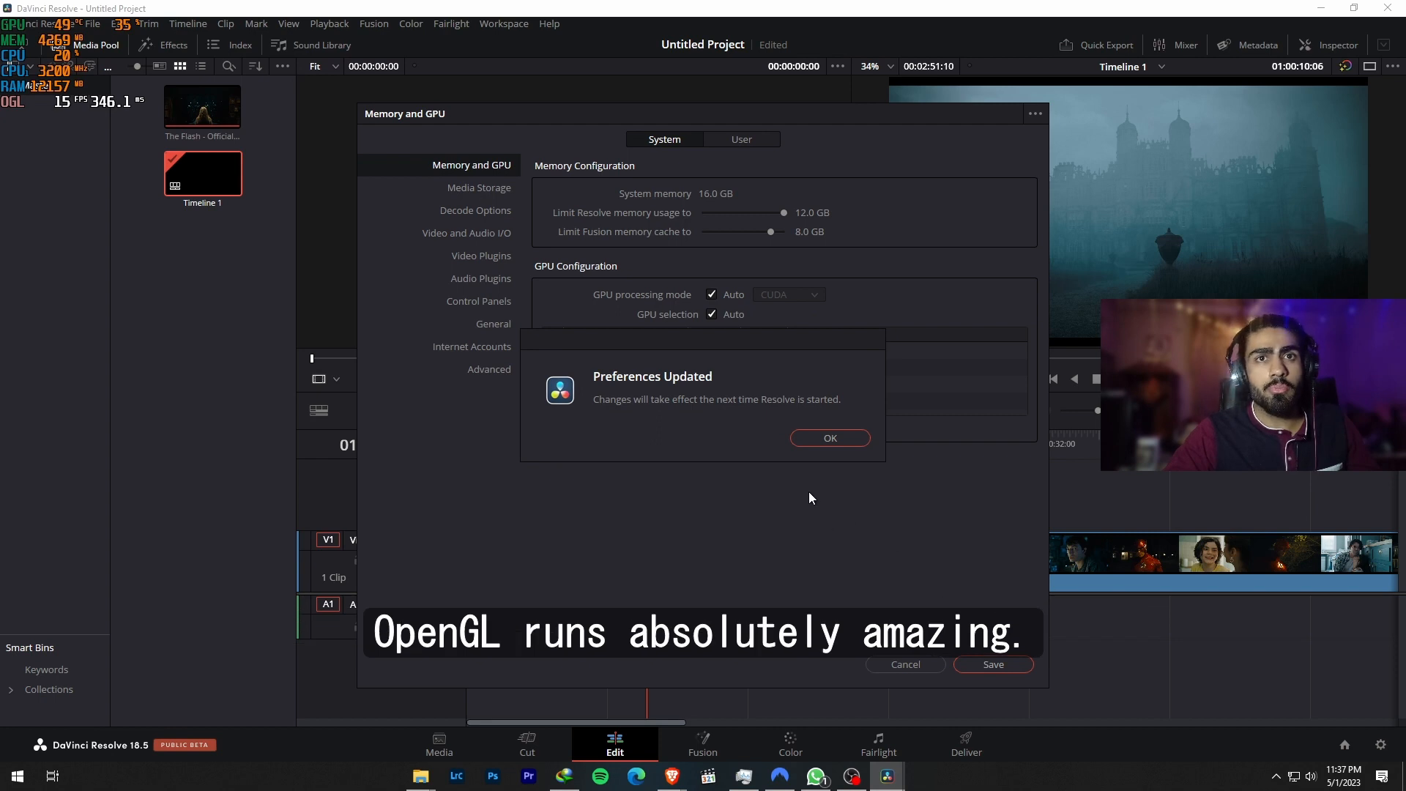
left_click(821, 437)
Play a few seconds of the trailer in the timeline from around the 8-second mark to check playback.
left_click(618, 442)
key("space")
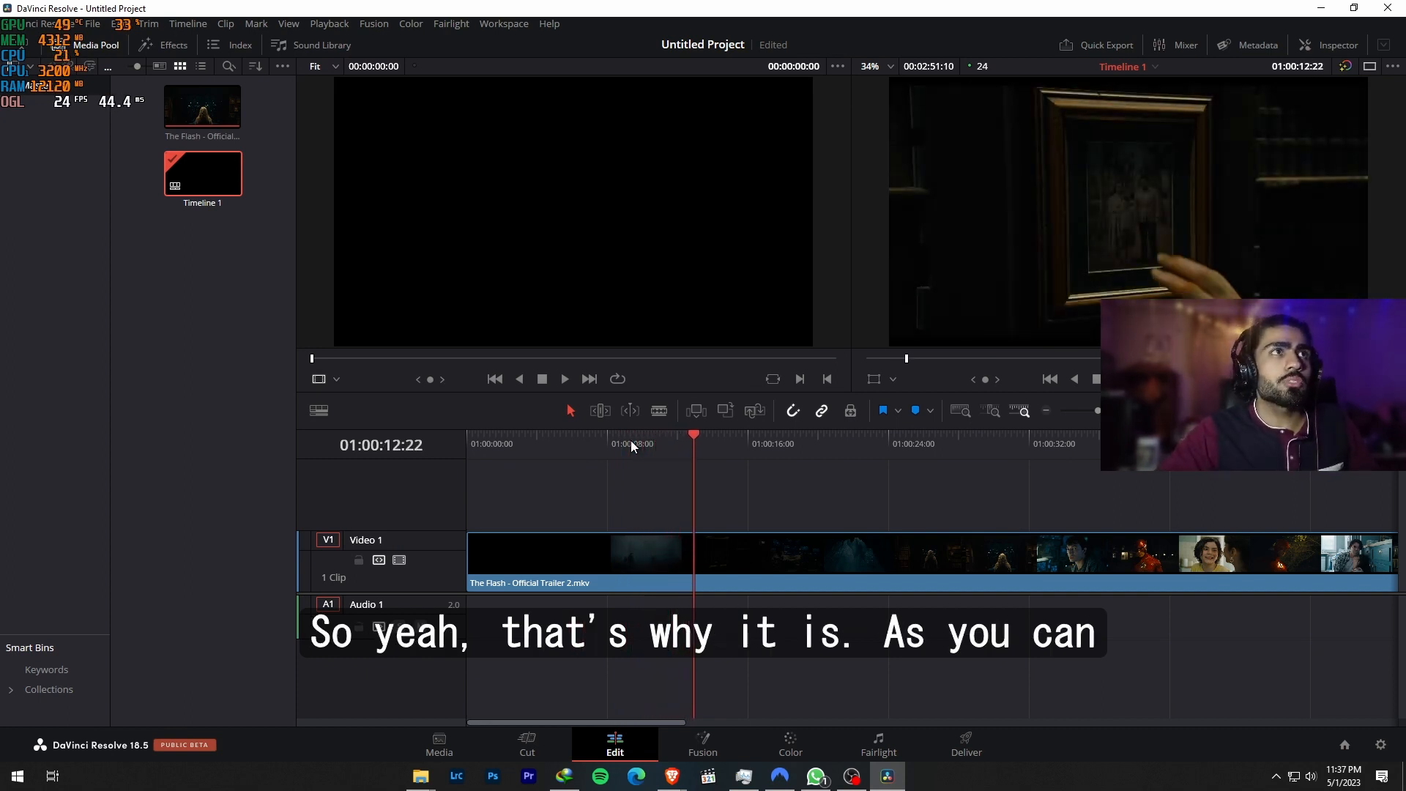
key("space")
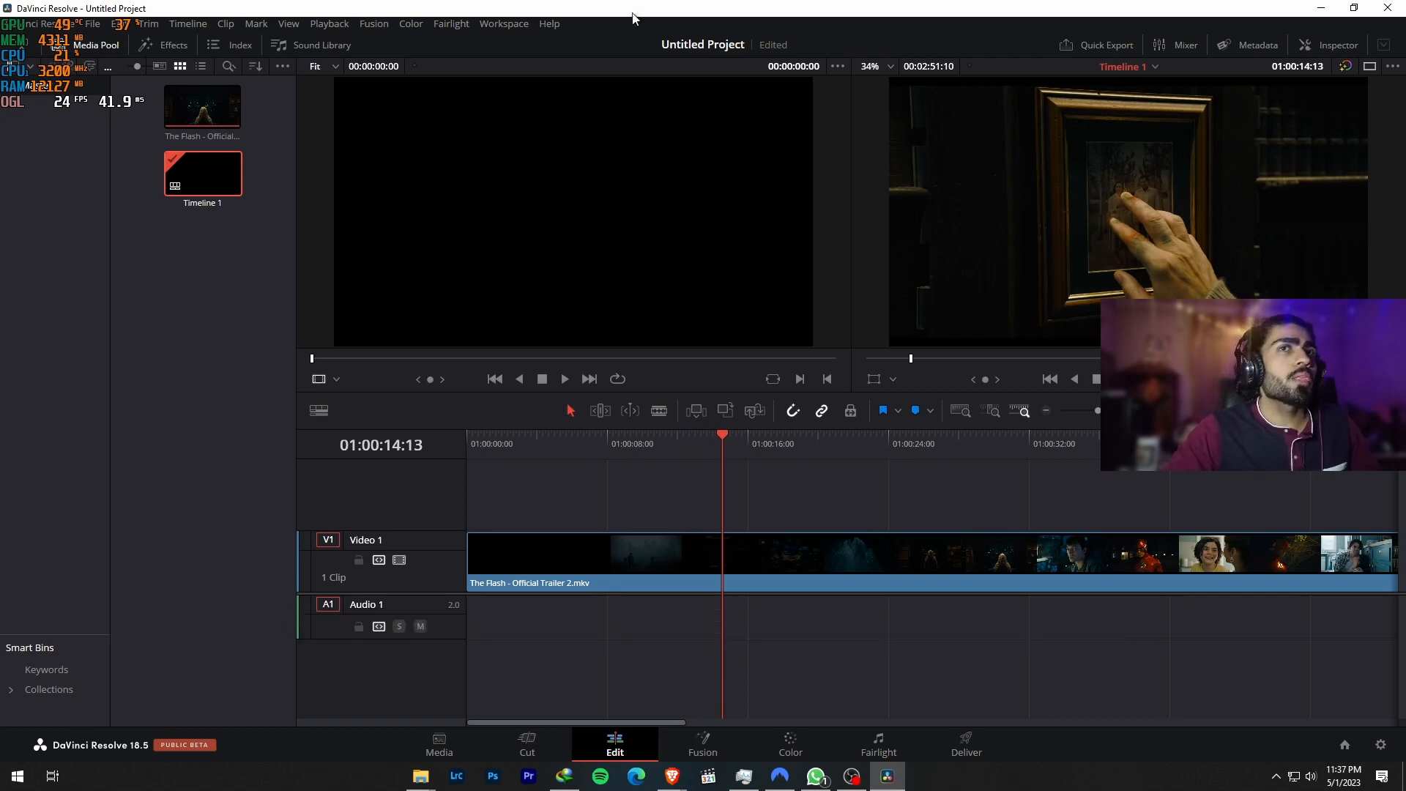
Open Keyboard Customization and examine the shortcuts assigned to the application's Edit commands.
left_click(48, 24)
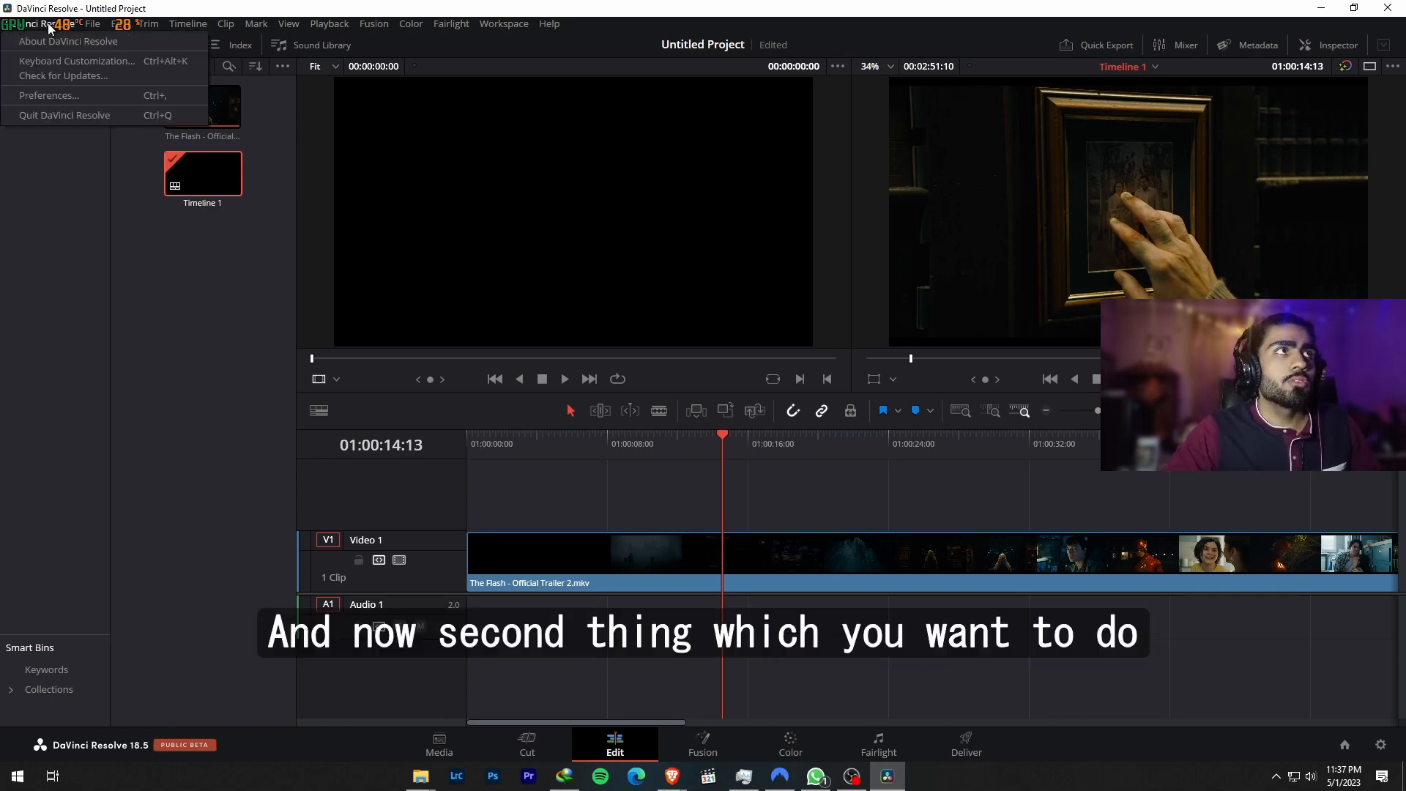
left_click(85, 63)
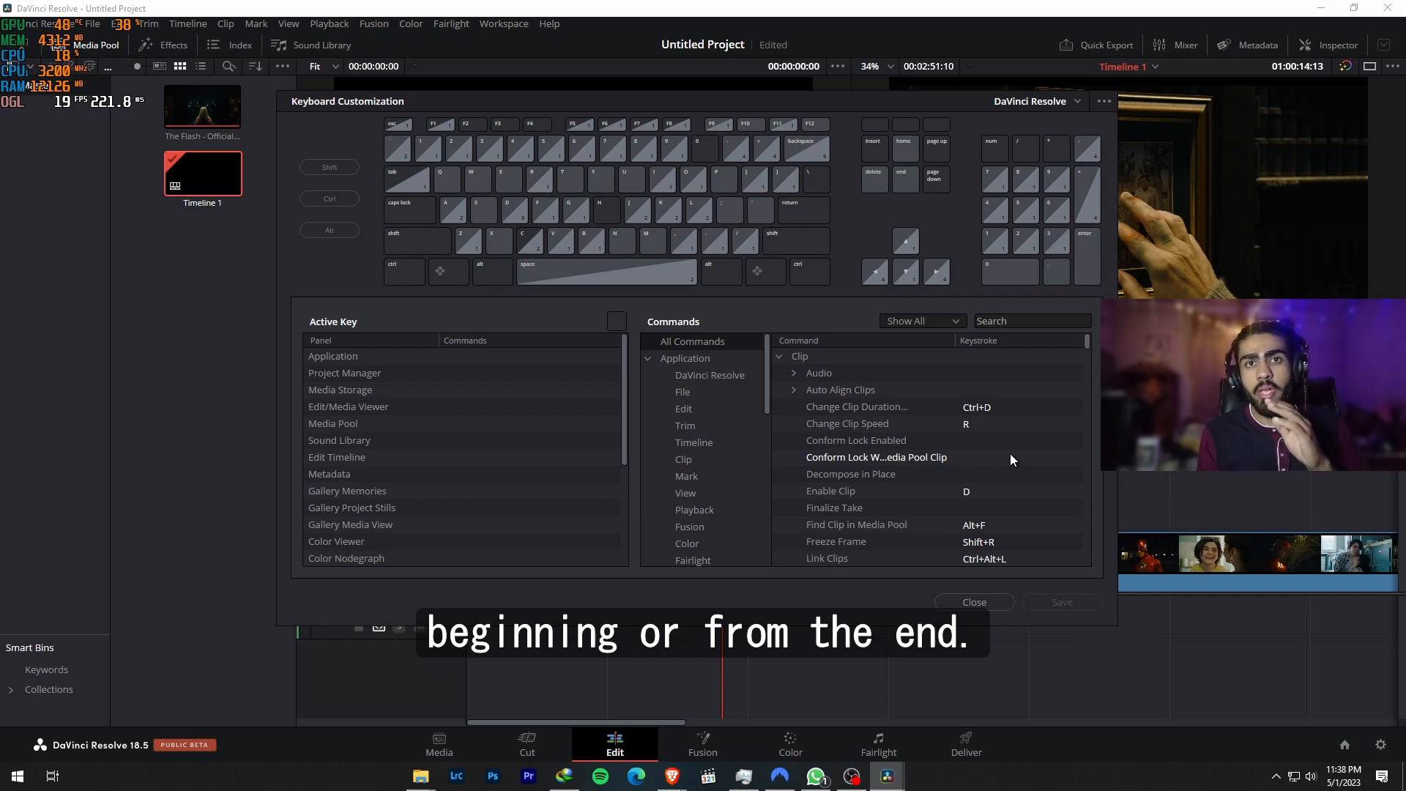
left_click(1037, 321)
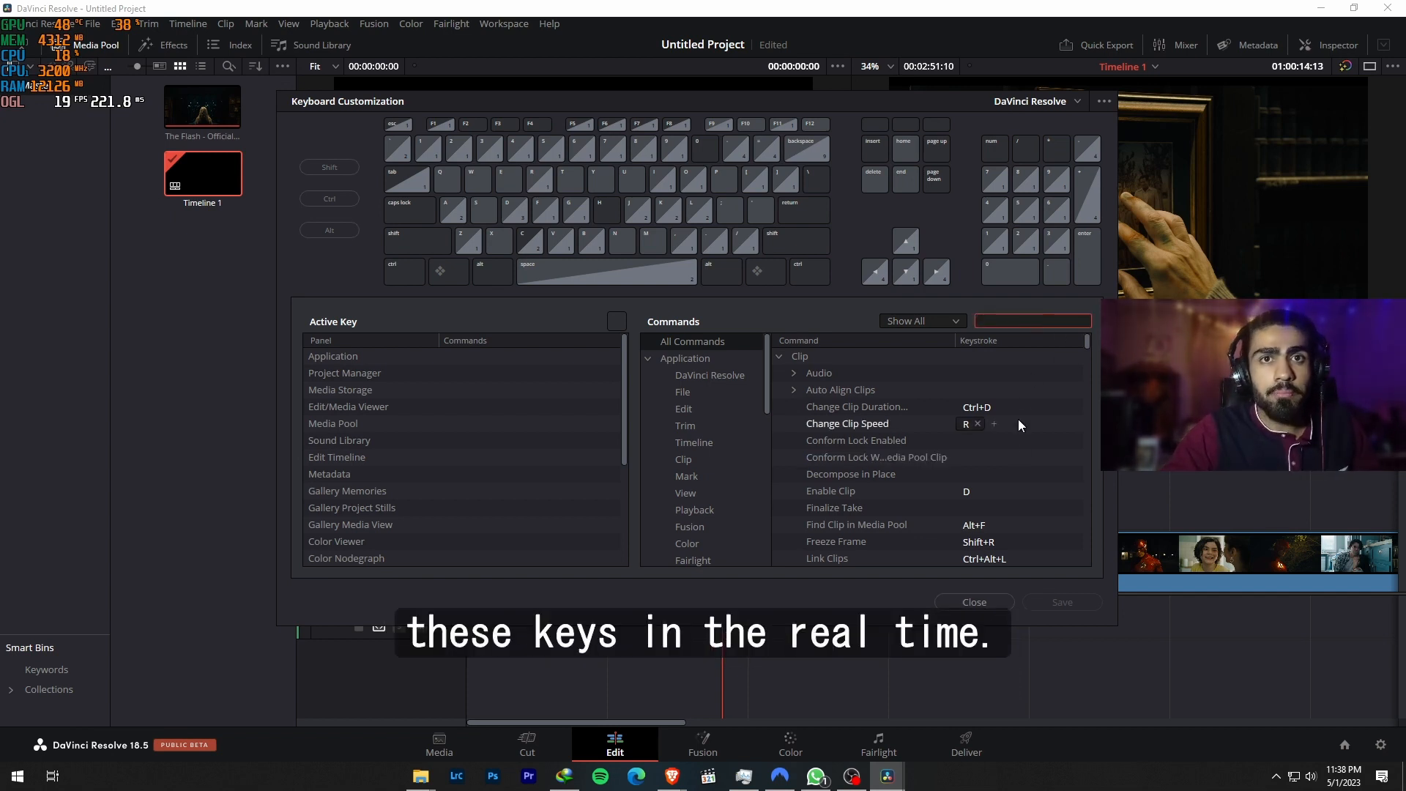
left_click(684, 409)
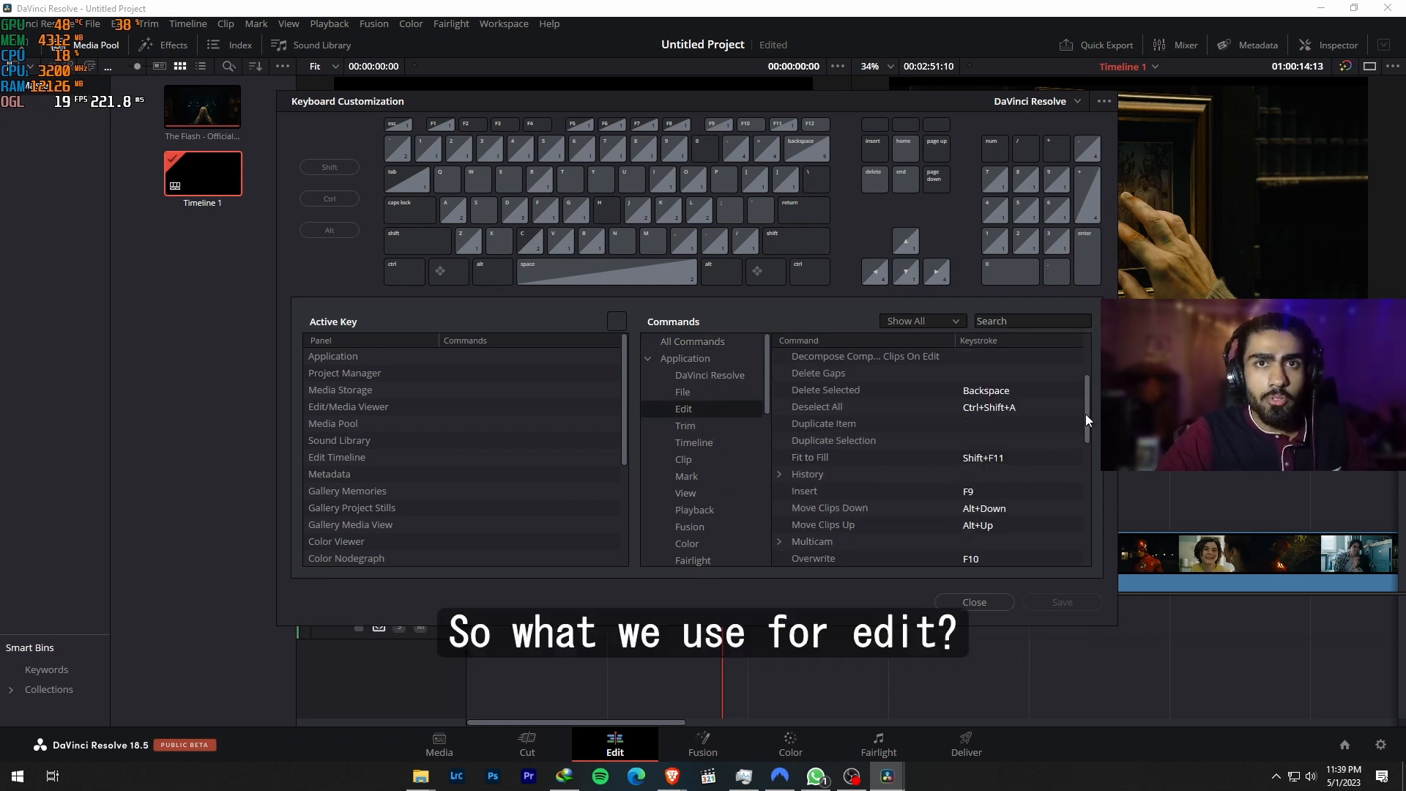
left_click_drag(1086, 415, 1093, 362)
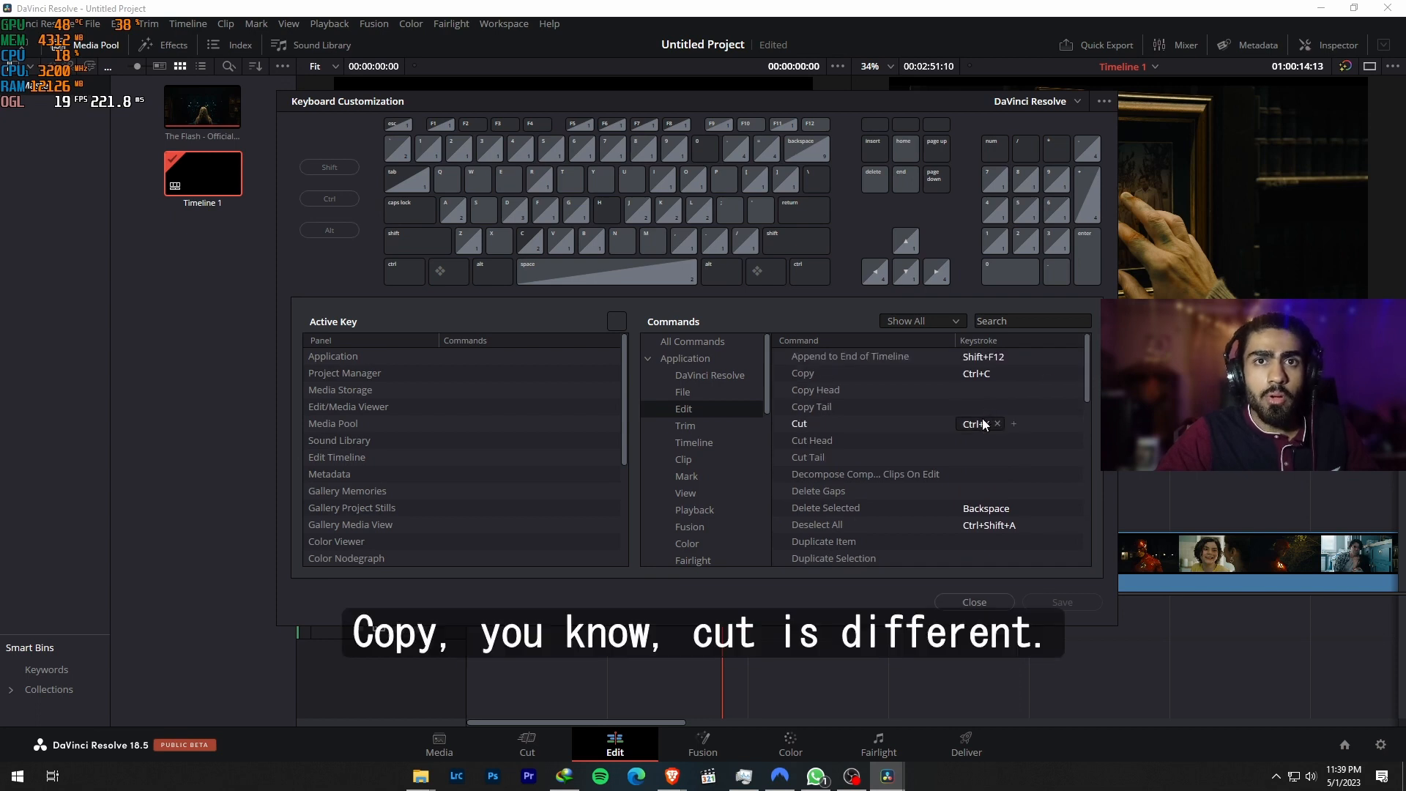
left_click_drag(1087, 395, 1087, 494)
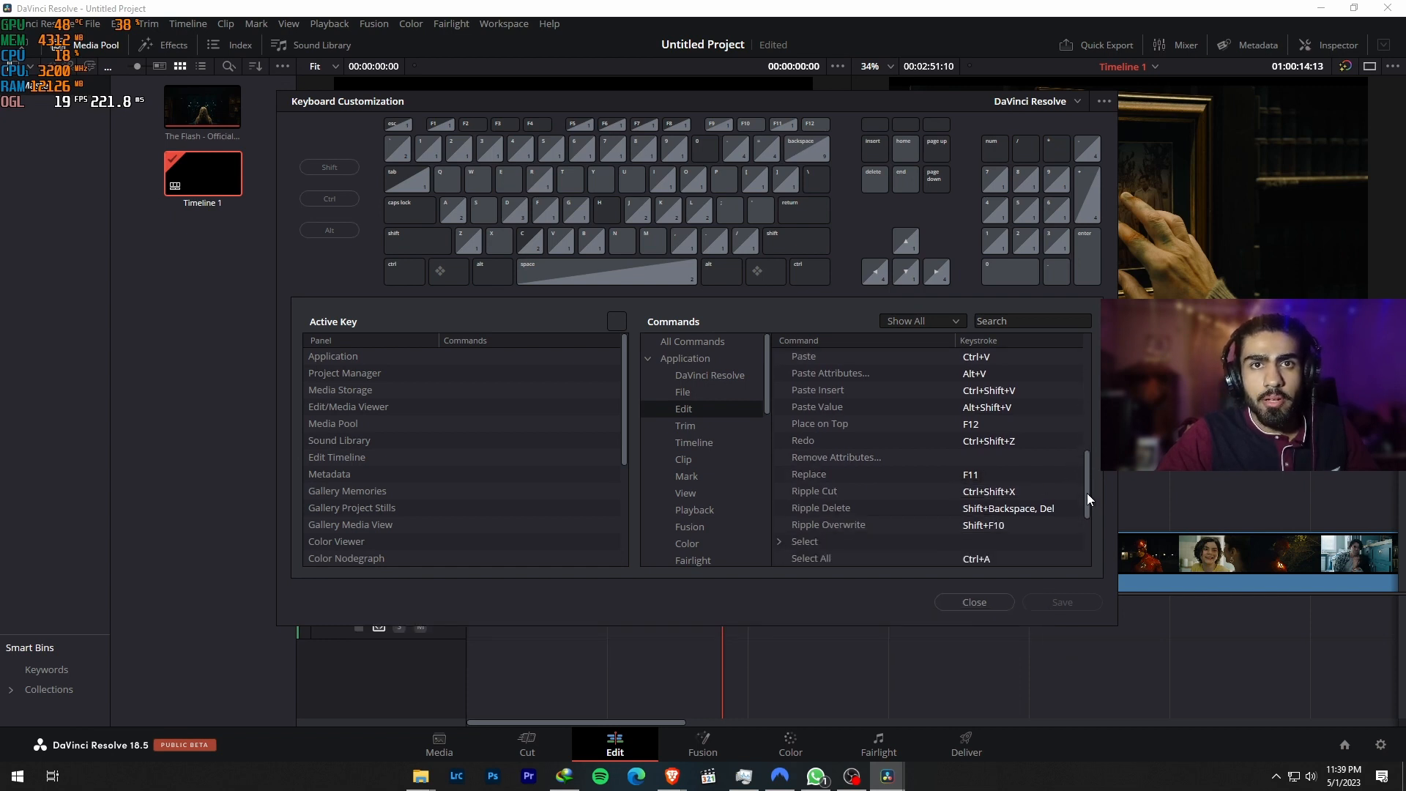
left_click(987, 475)
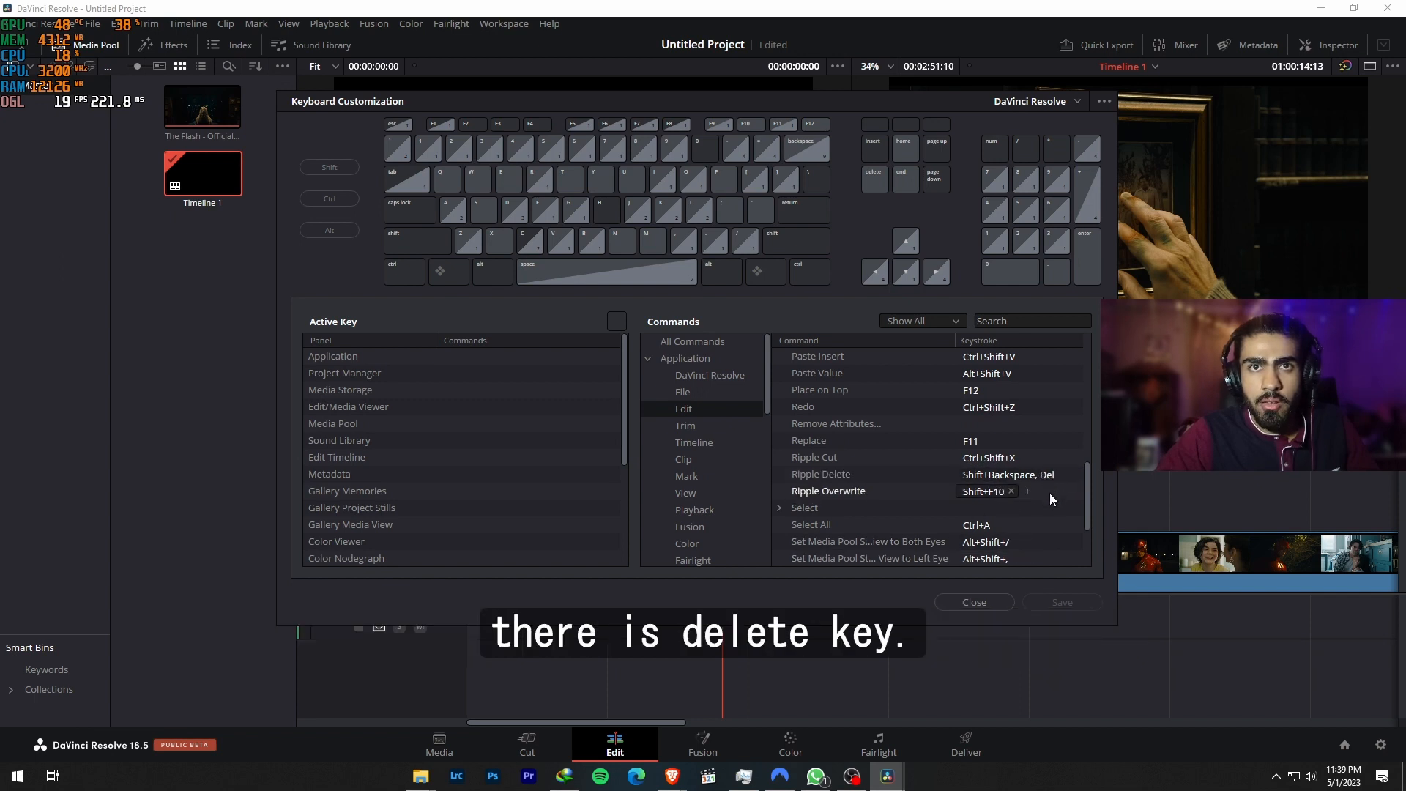
left_click_drag(1087, 494, 1087, 529)
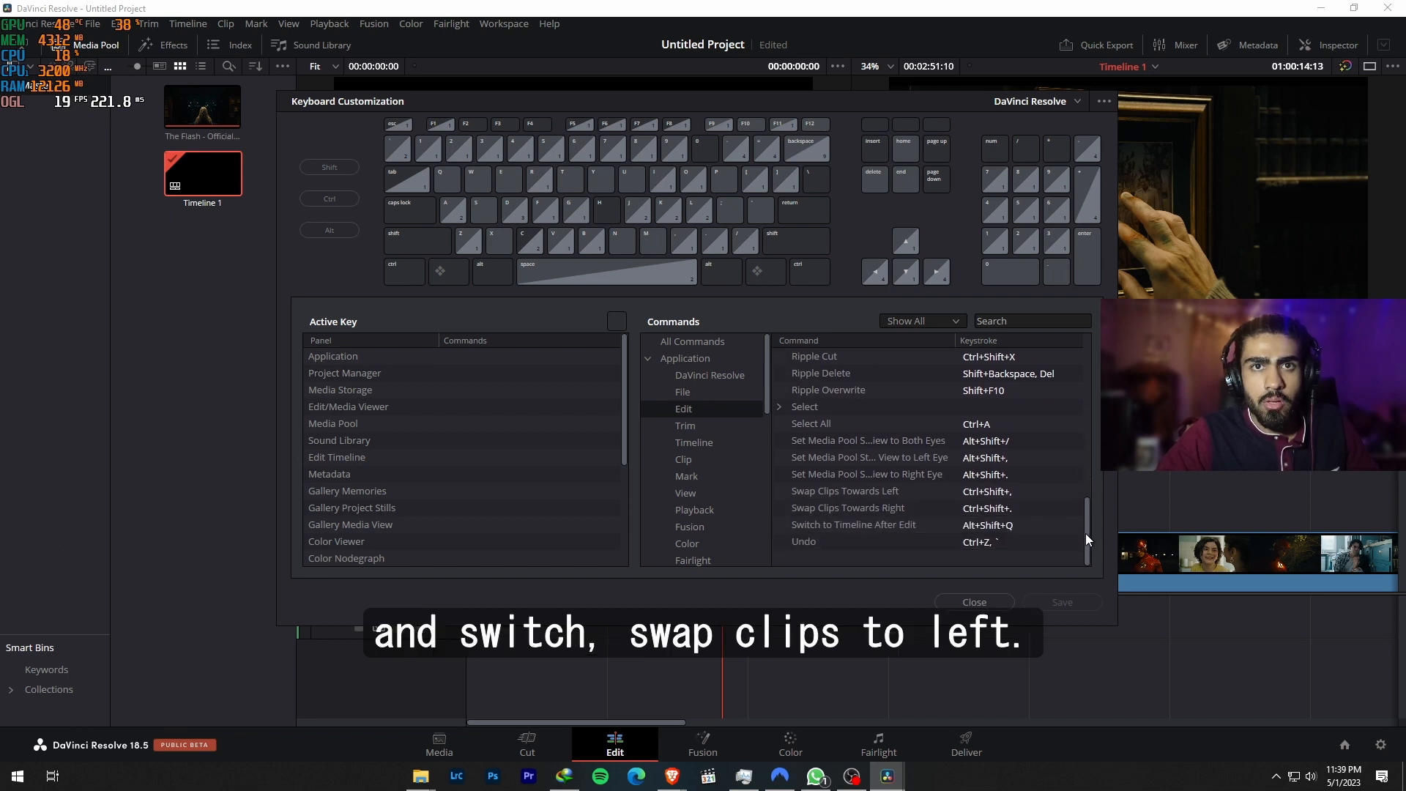
Replace the shortcut for Swap Clips Towards Left with 1, accepting the conflicting assignment.
left_click(995, 492)
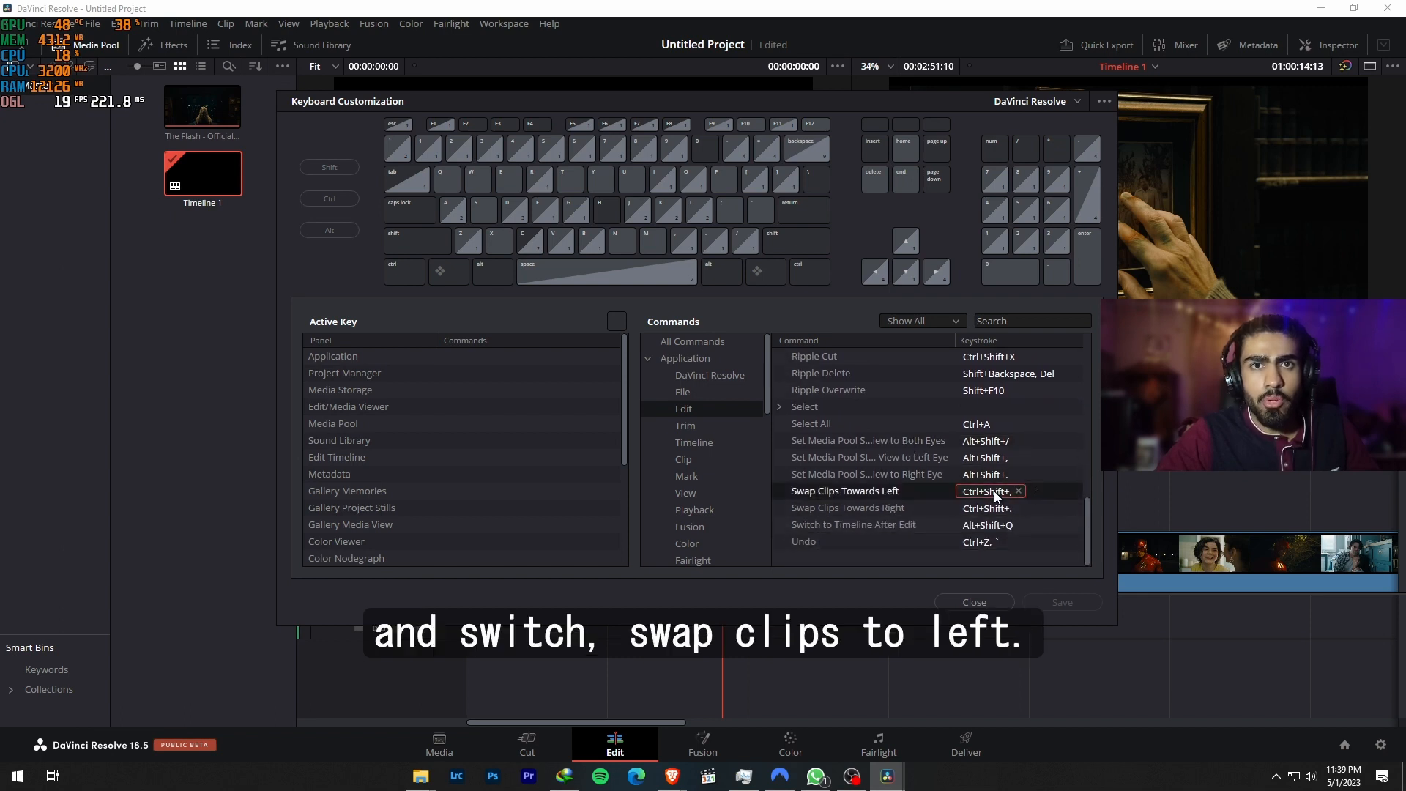
left_click(1019, 490)
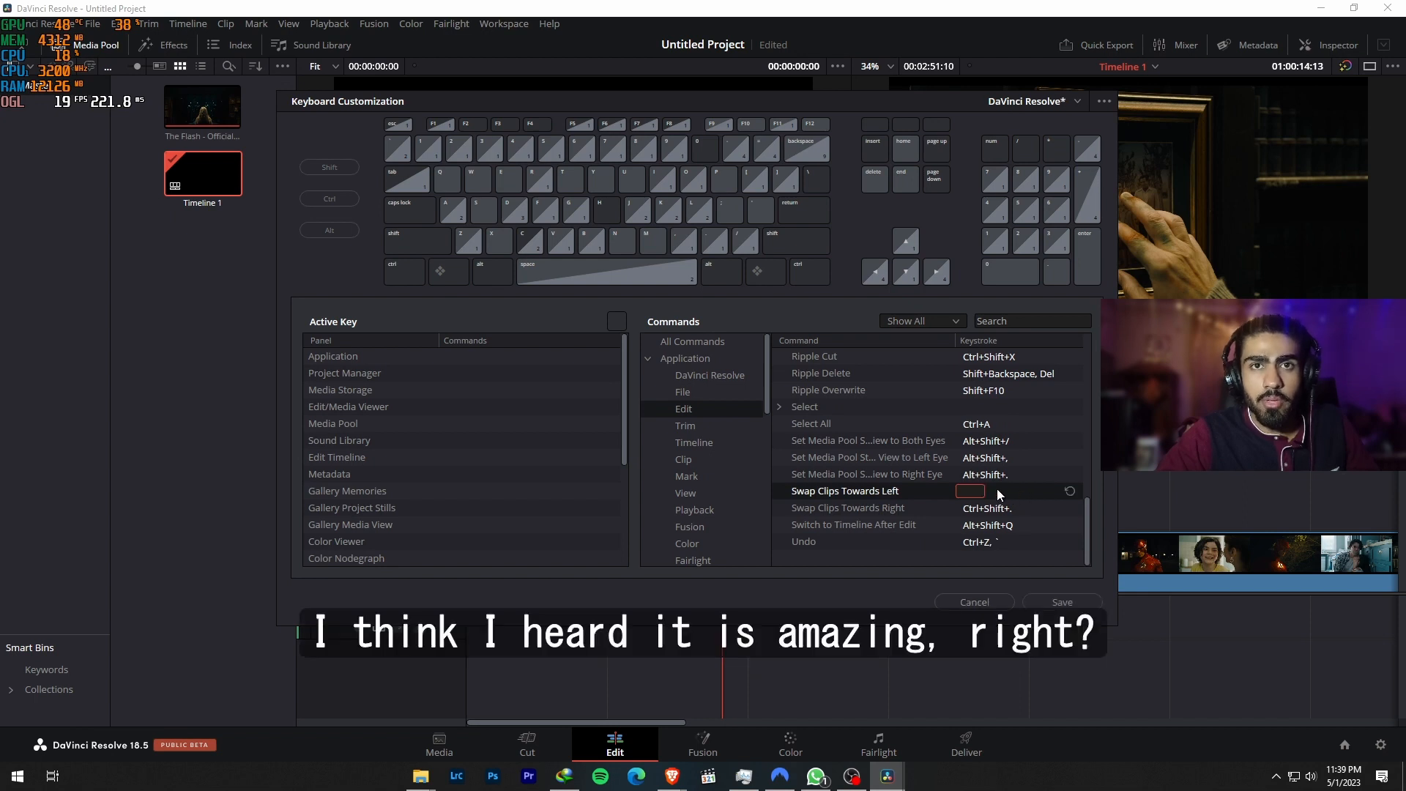
key("1")
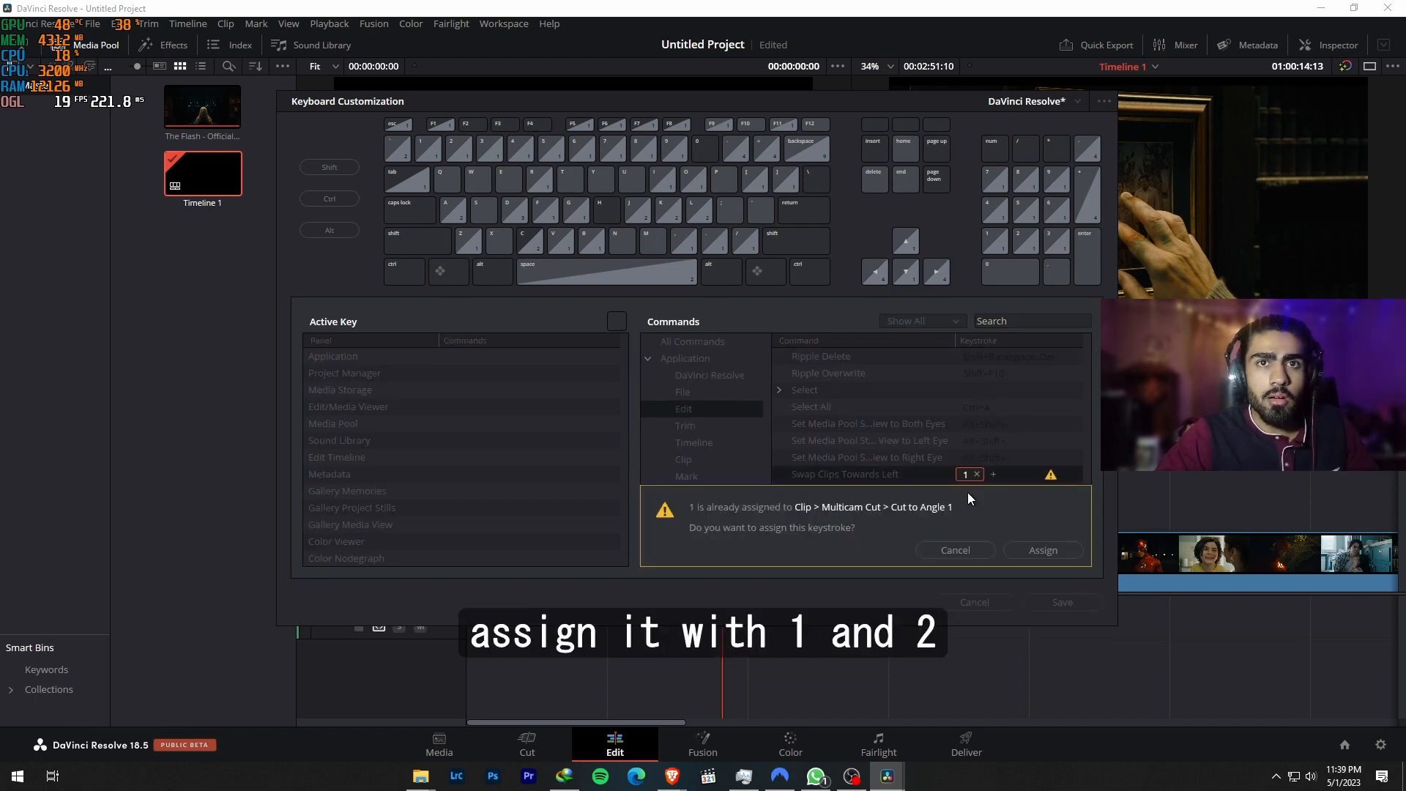
left_click(1043, 550)
Replace the shortcut for Swap Clips Towards Right with 2, accepting the conflicting assignment.
left_click(974, 510)
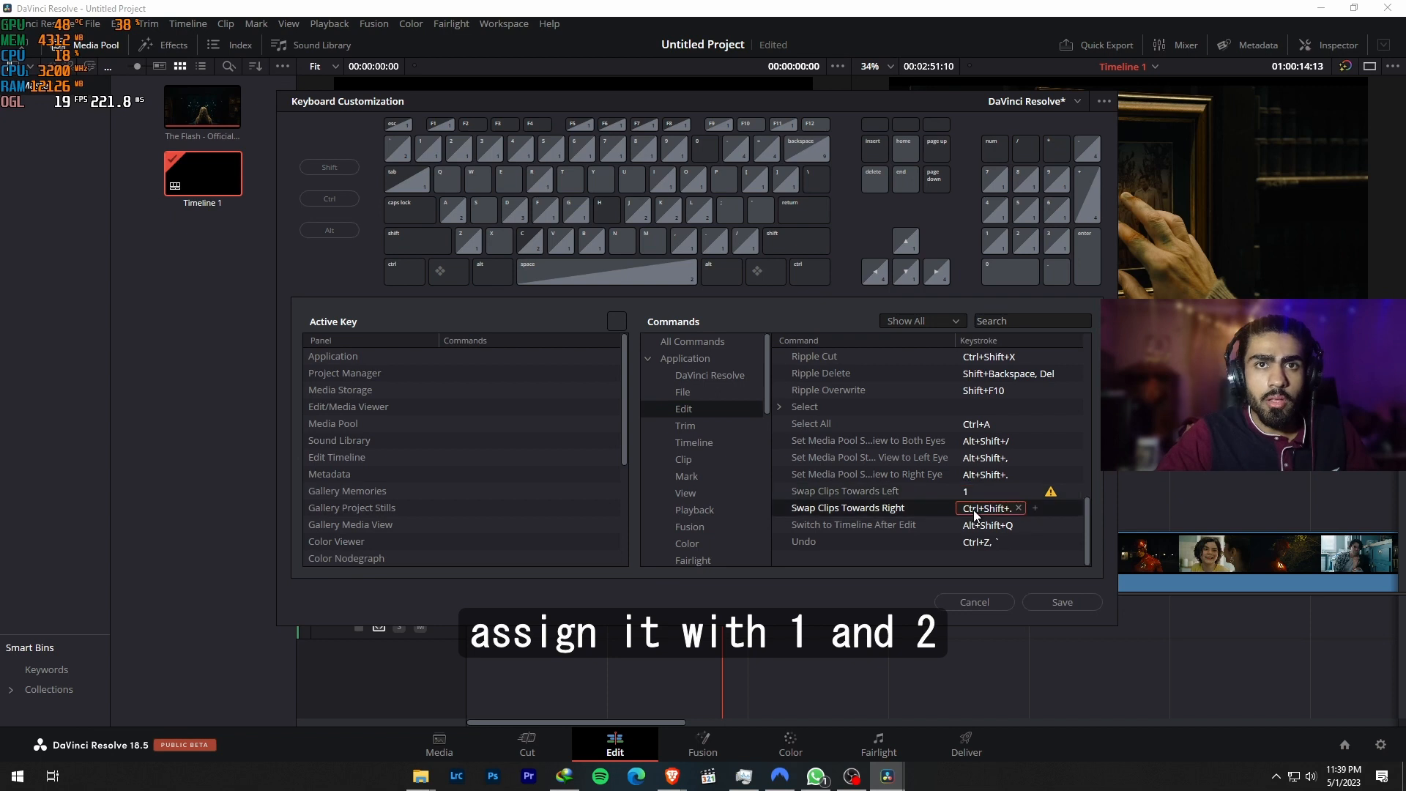
left_click(1018, 507)
key("2")
left_click(1047, 554)
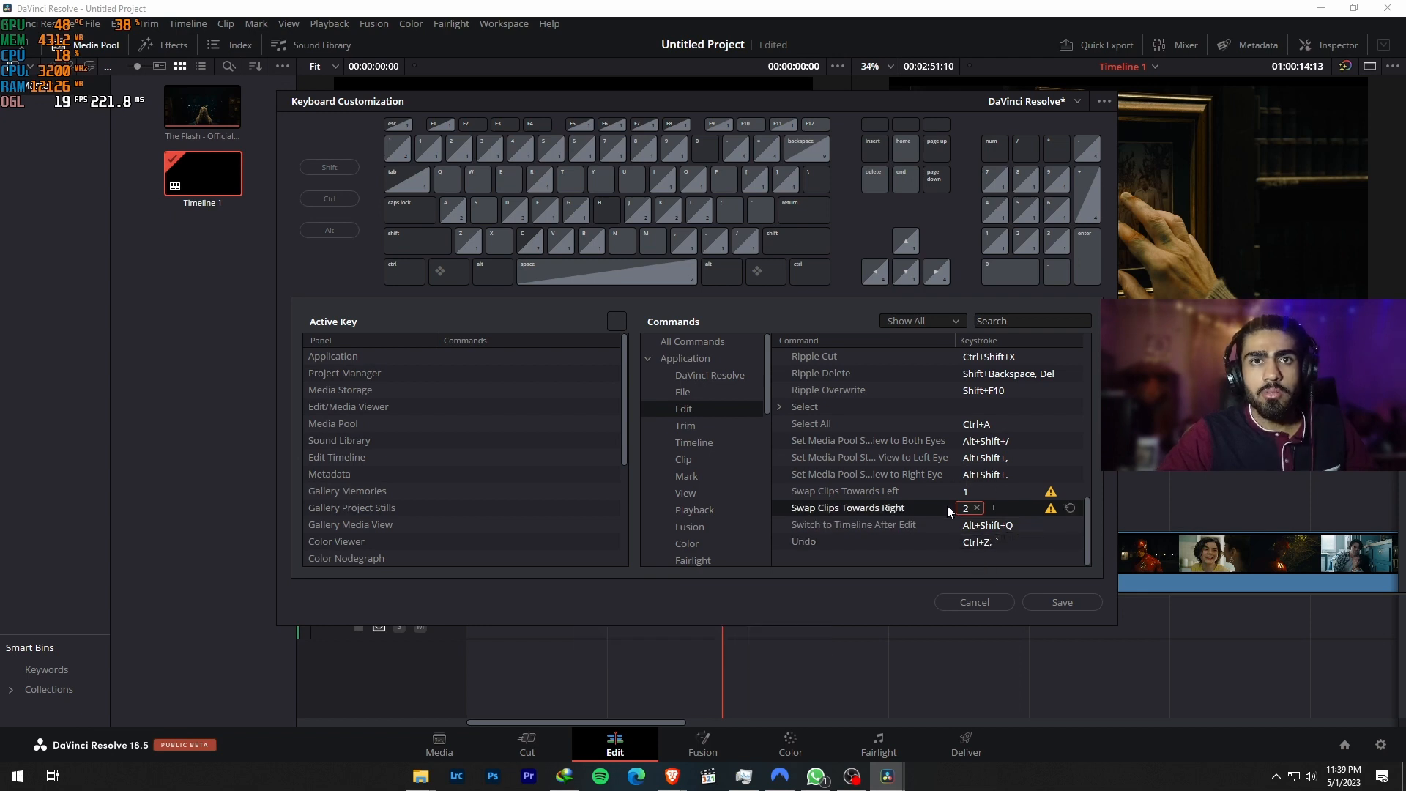
Find Split Clip among the Timeline commands and replace its shortcut with X, accepting the conflicting assignment.
scroll(952, 506, "up", 3)
scroll(997, 537, "up", 10)
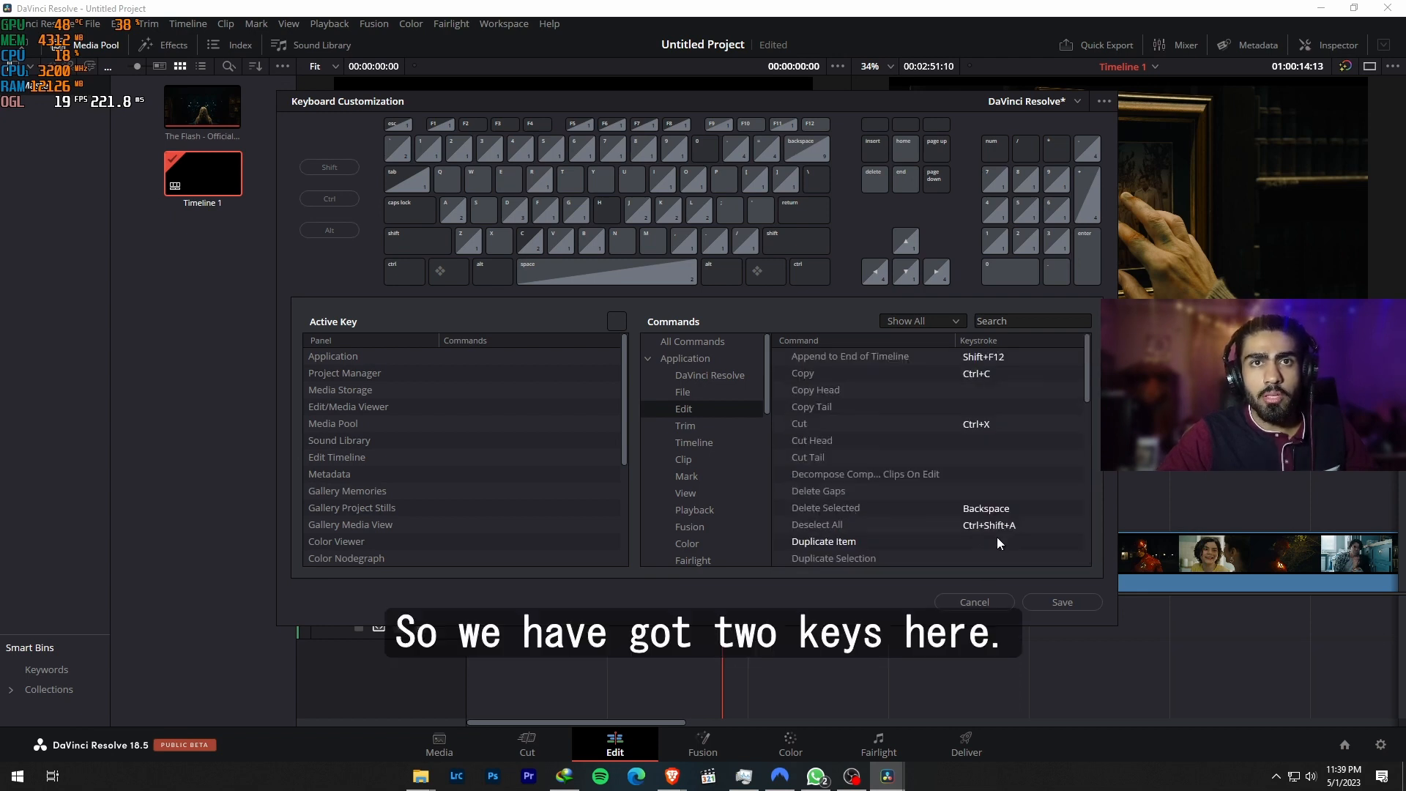
scroll(974, 479, "down", 15)
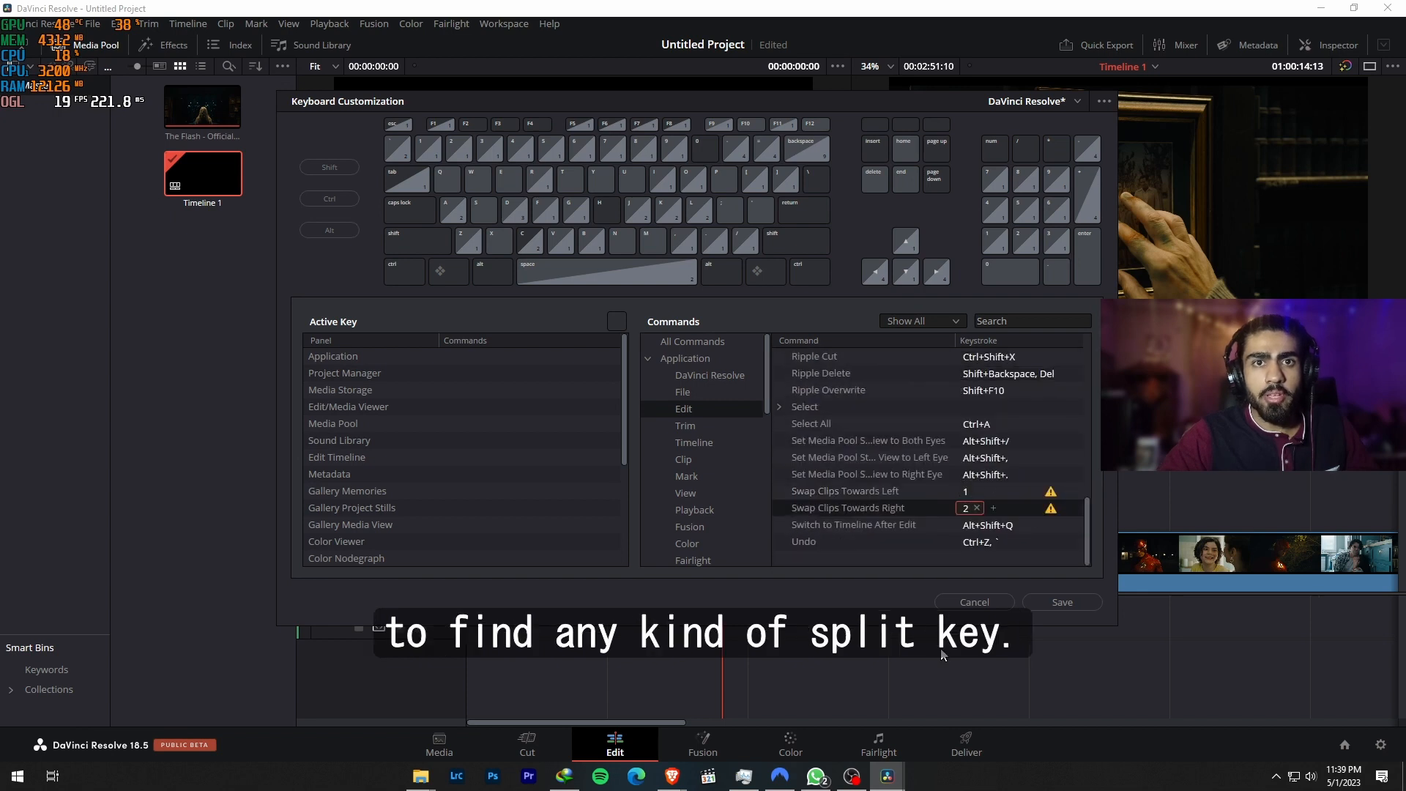
left_click(694, 443)
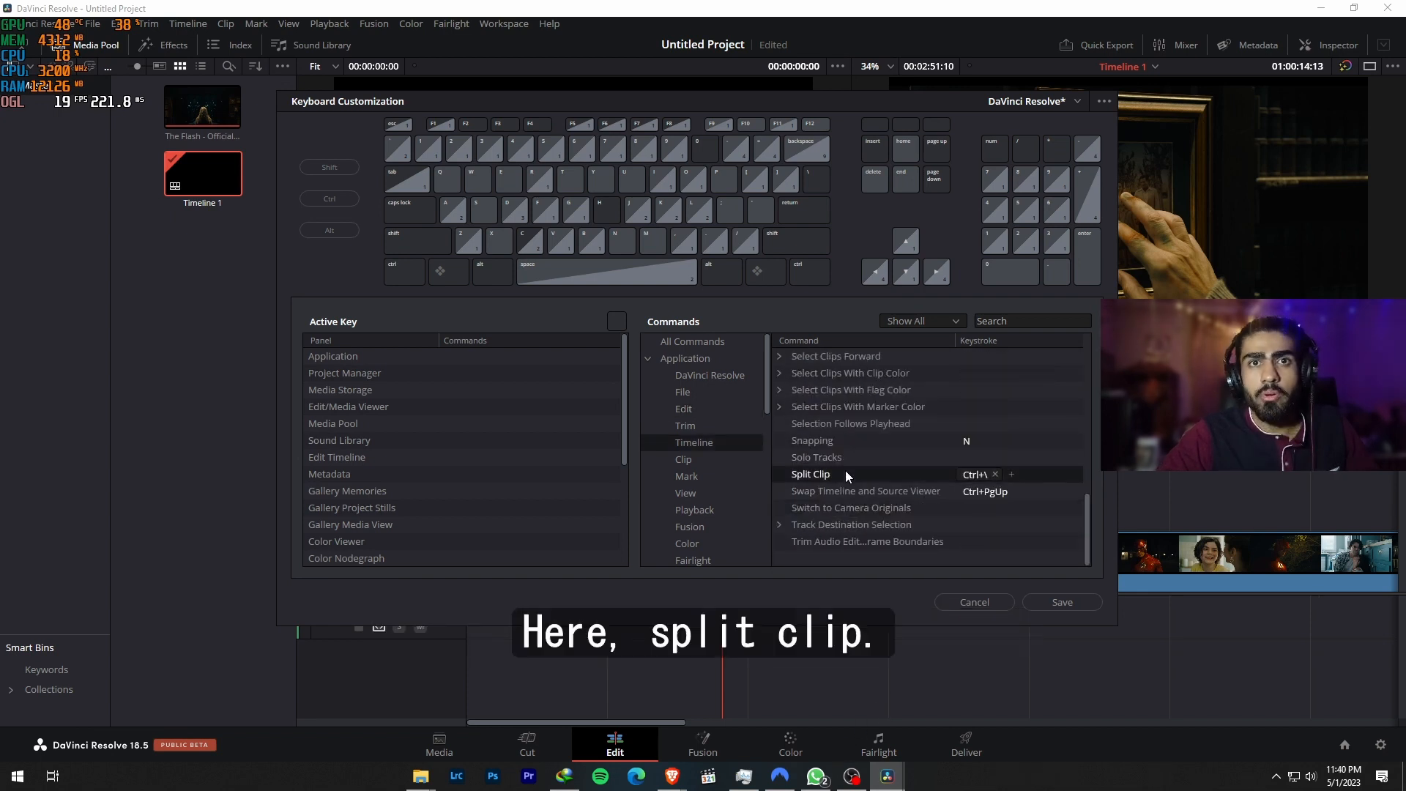
left_click(967, 475)
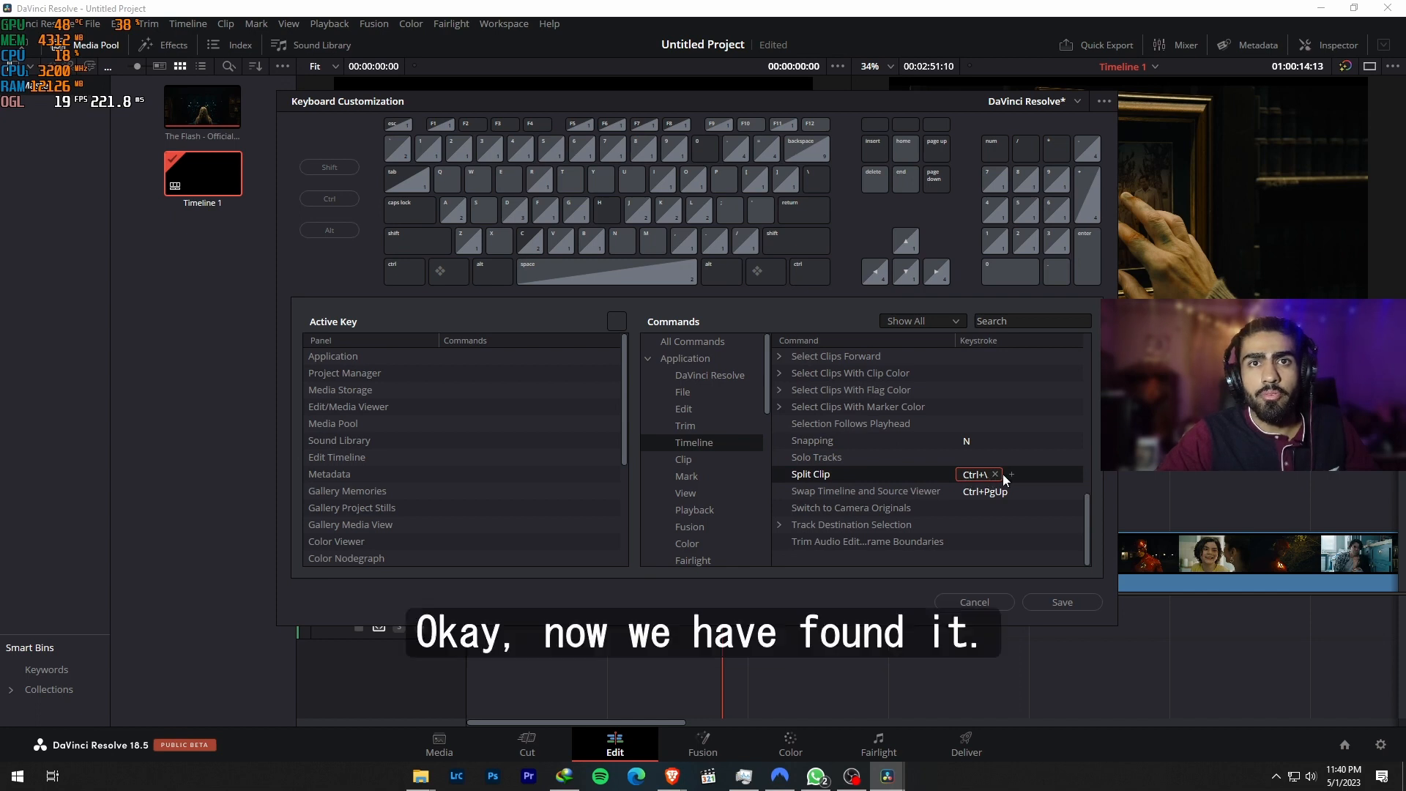
left_click(995, 474)
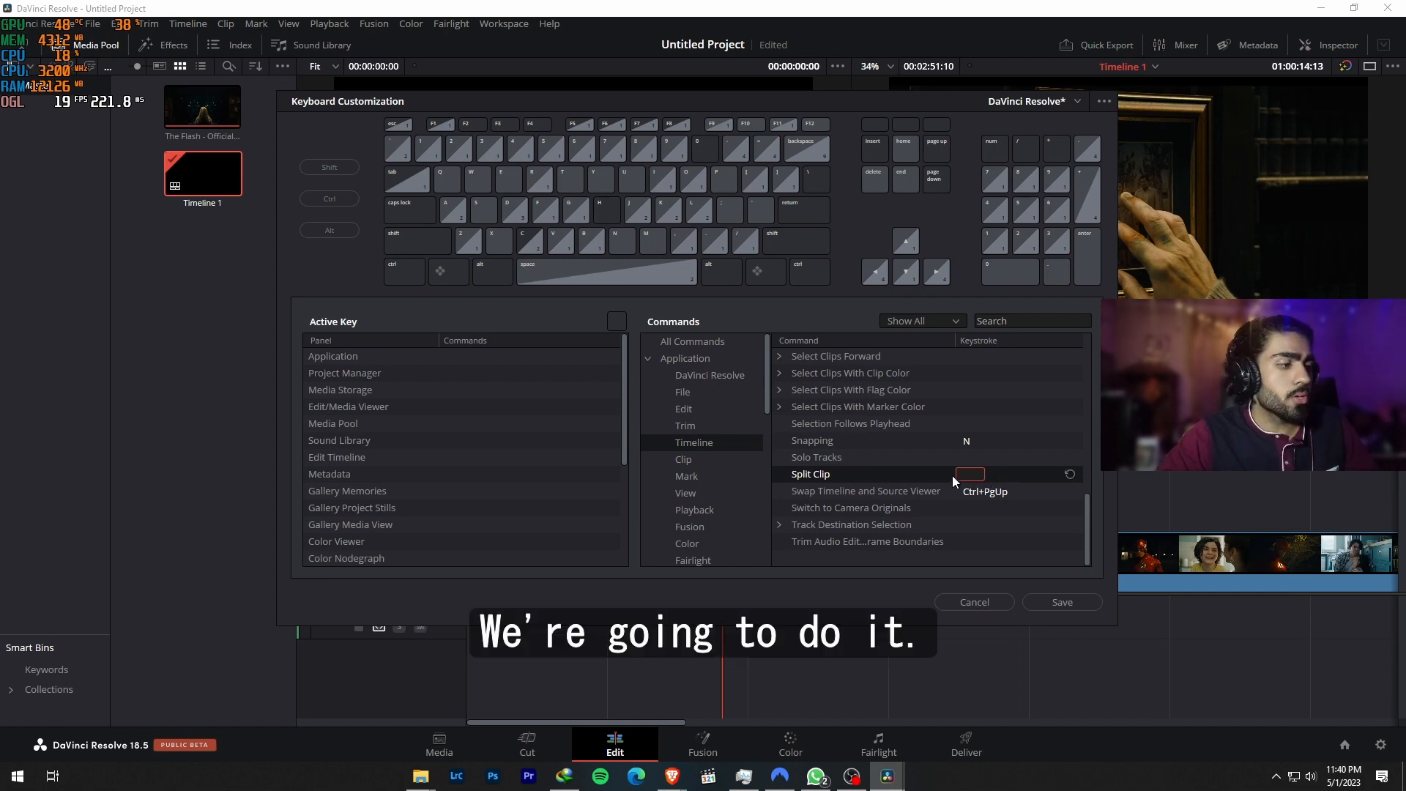
key("x")
left_click(1043, 550)
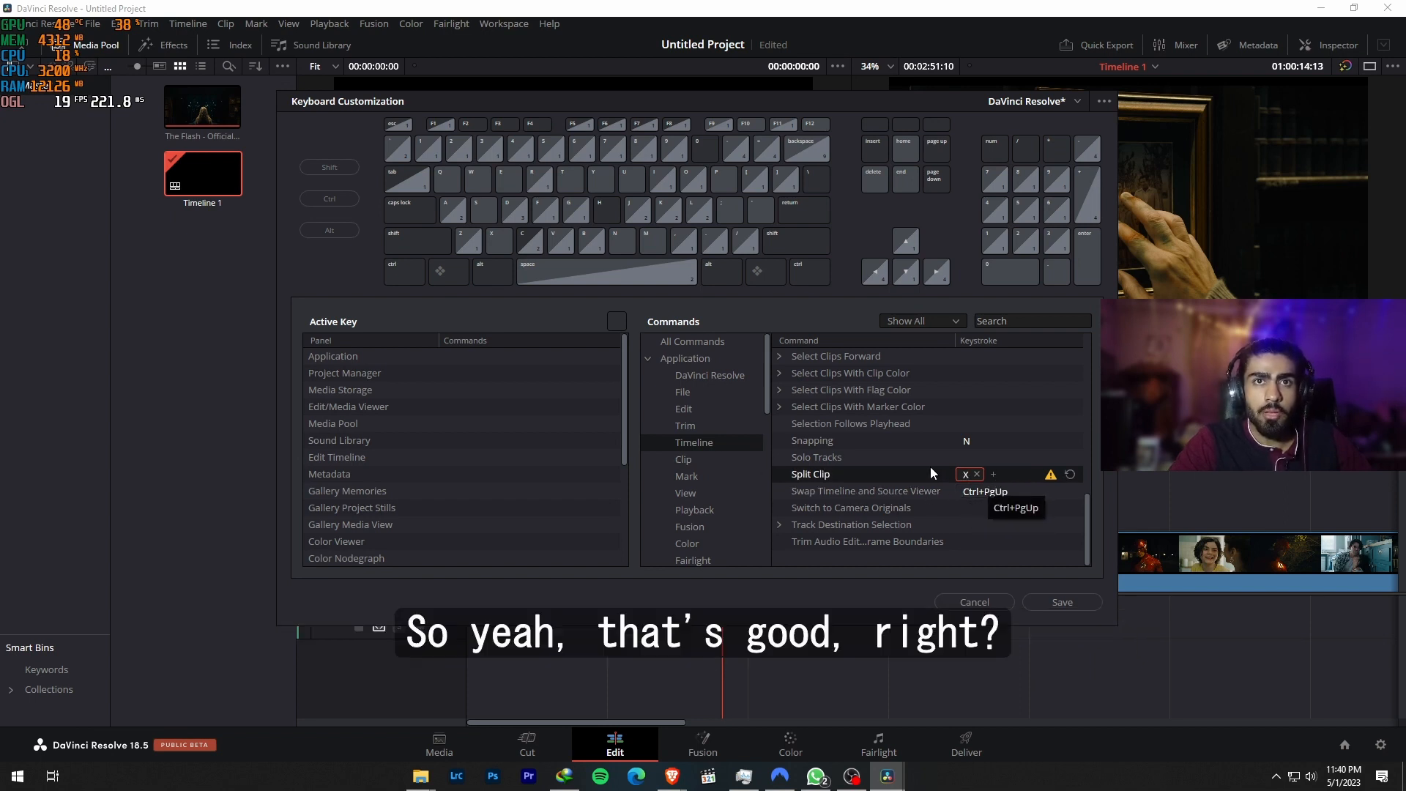
scroll(973, 477, "up", 5)
scroll(970, 487, "down", 5)
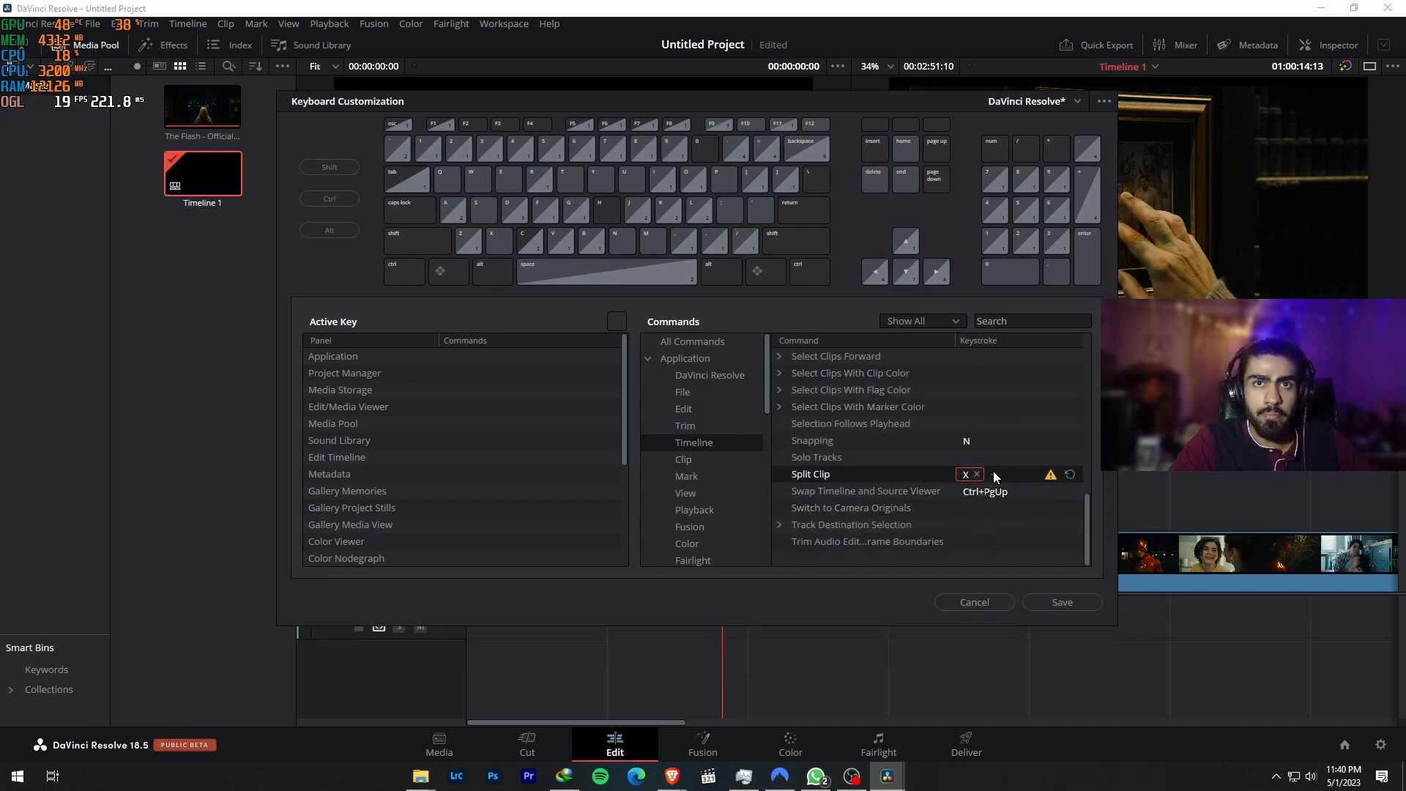
scroll(986, 513, "up", 7)
scroll(984, 505, "down", 7)
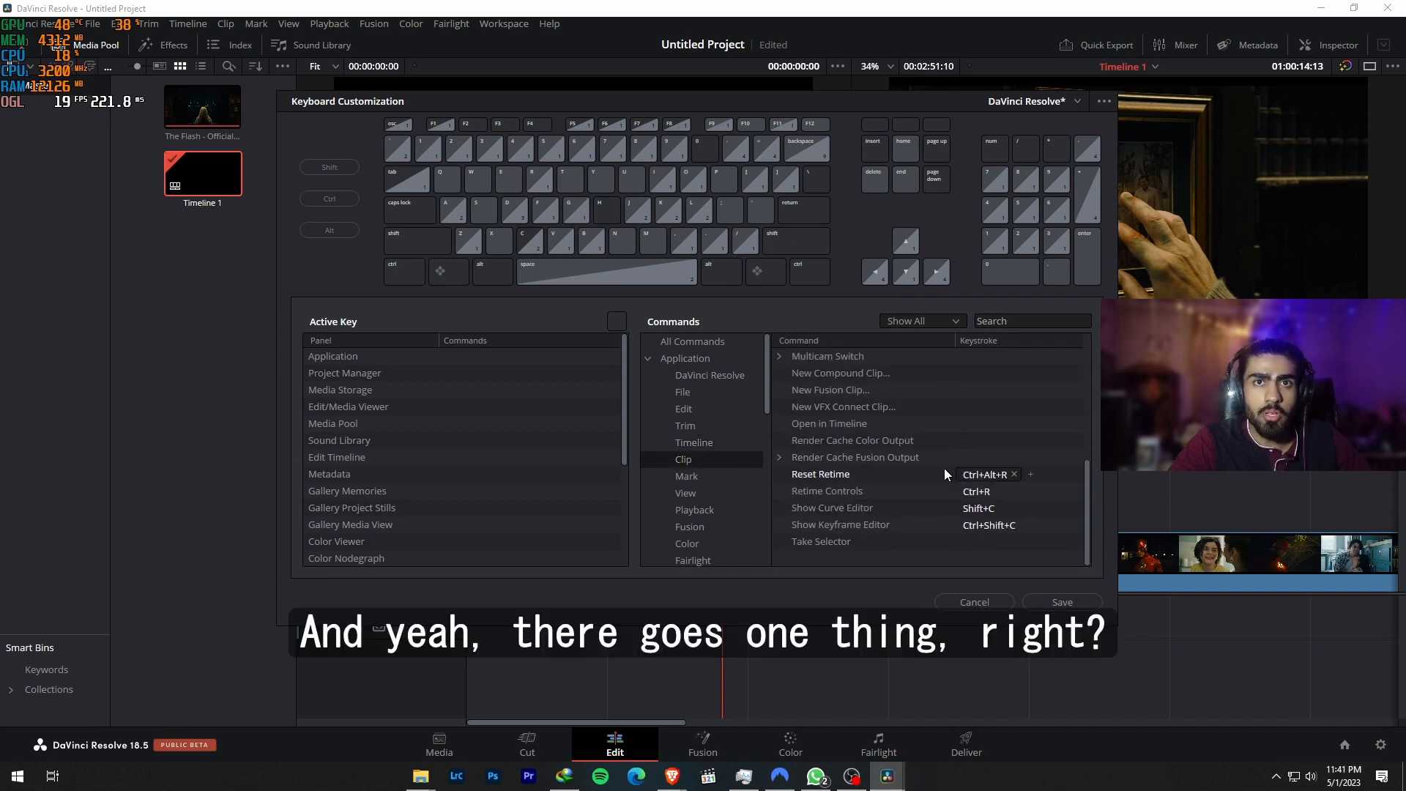
Search the commands for "start", assign Q to the Ripple command Start to Playhead, and inspect the conflict on Q.
type("start")
mouse_move(1087, 531)
left_mouse_down()
mouse_move(1087, 489)
mouse_move(1091, 520)
left_mouse_up()
left_click(794, 524)
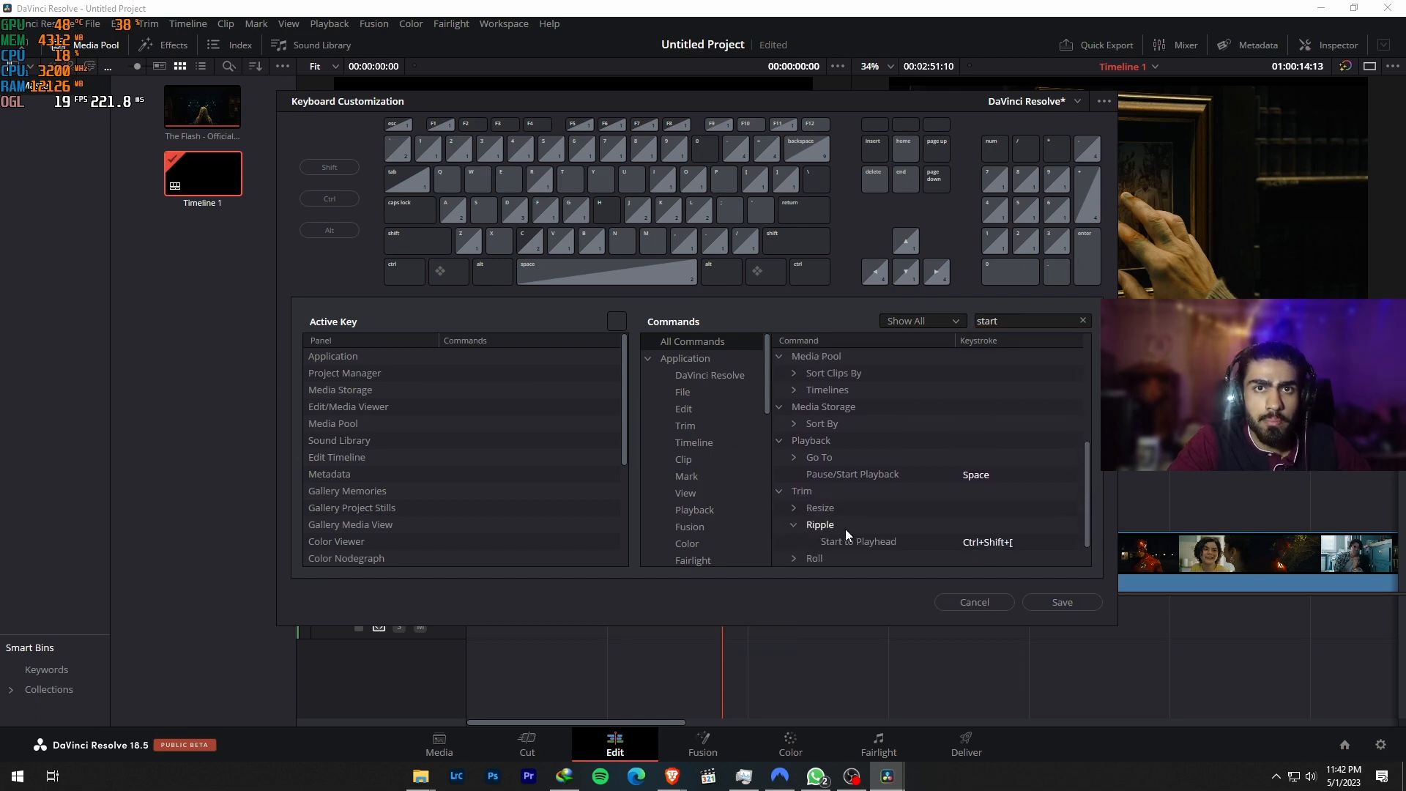
left_click(979, 541)
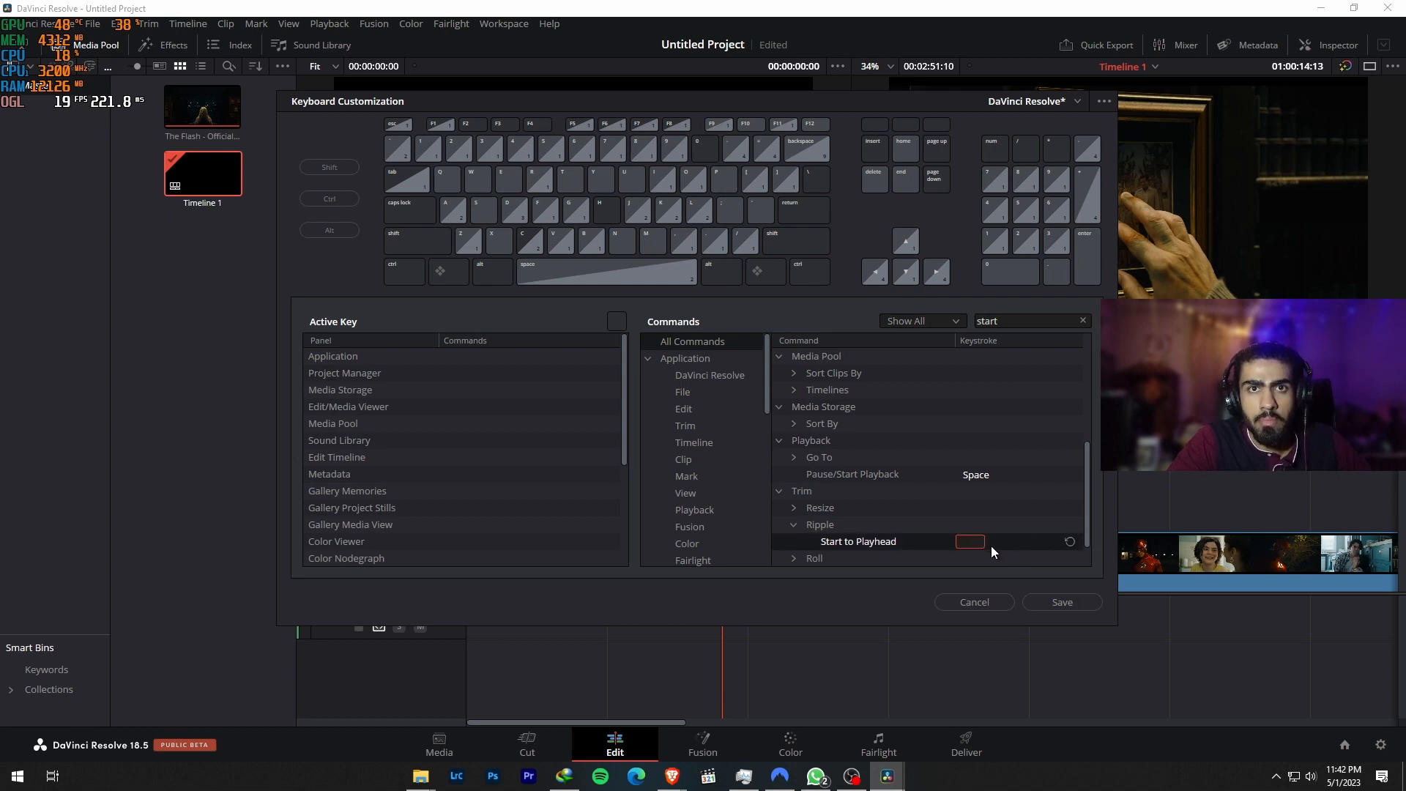
key("q")
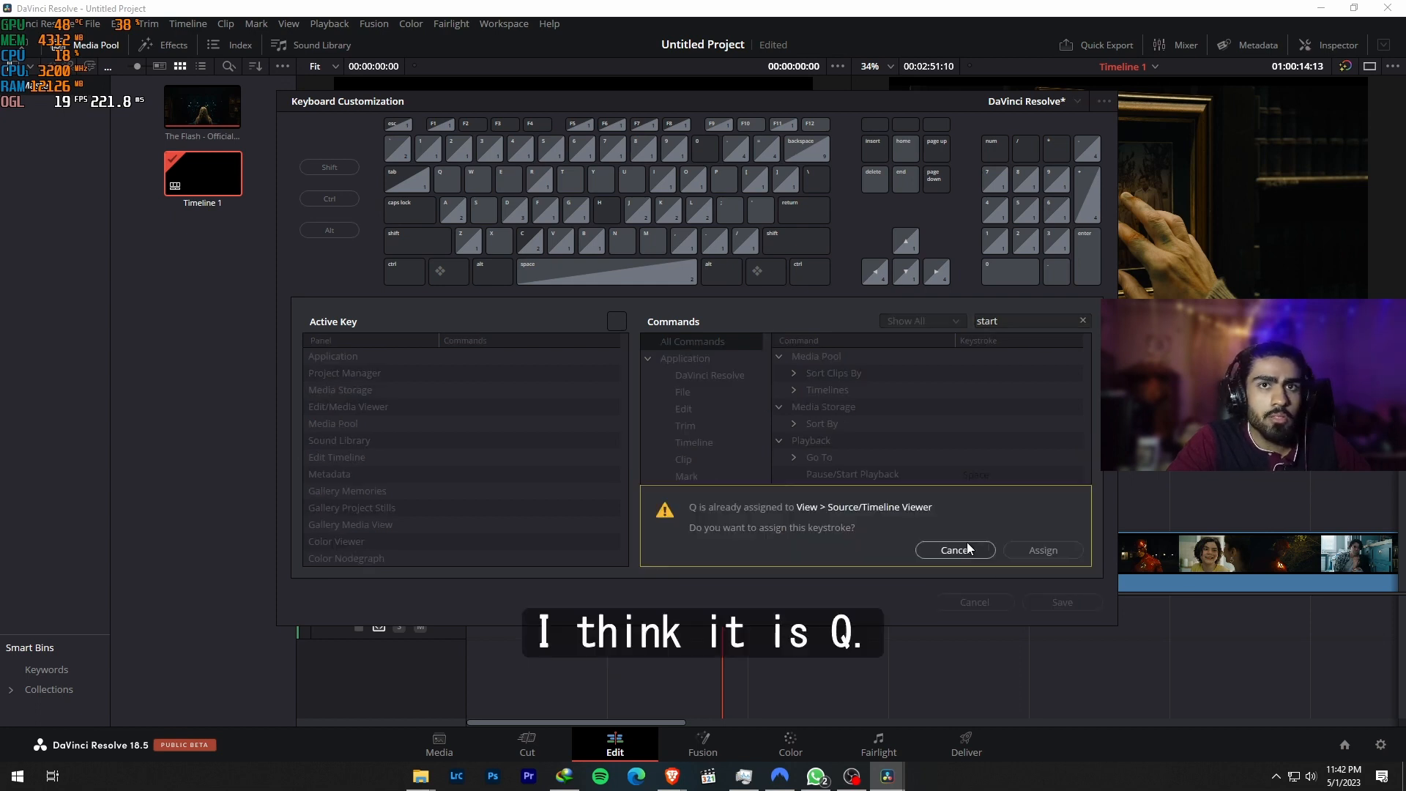
left_click(1035, 551)
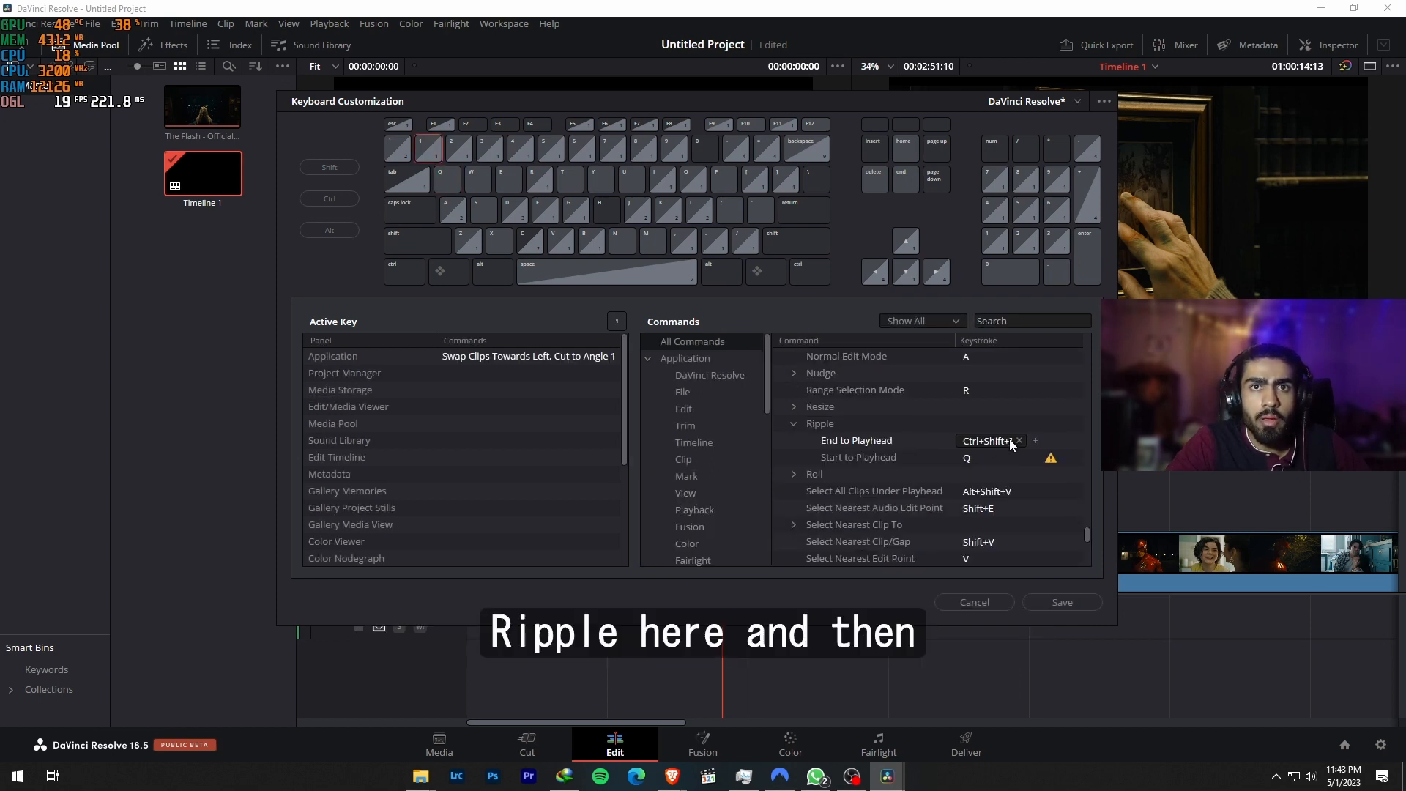
left_click(1048, 462)
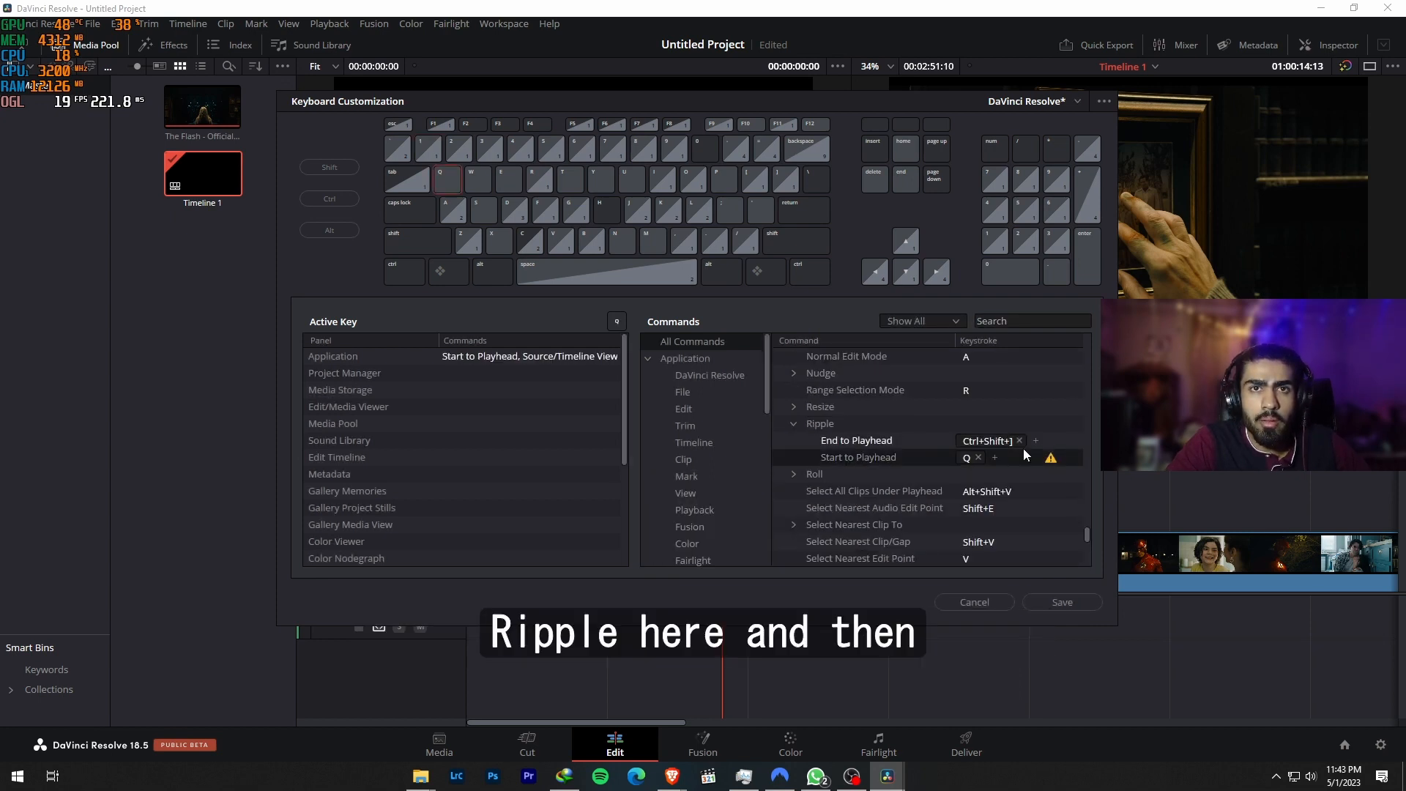
Replace the shortcut for Ripple End to Playhead with W, accepting the conflict, and clear W from Dynamic Trim Mode.
left_click(1006, 440)
left_click(1019, 441)
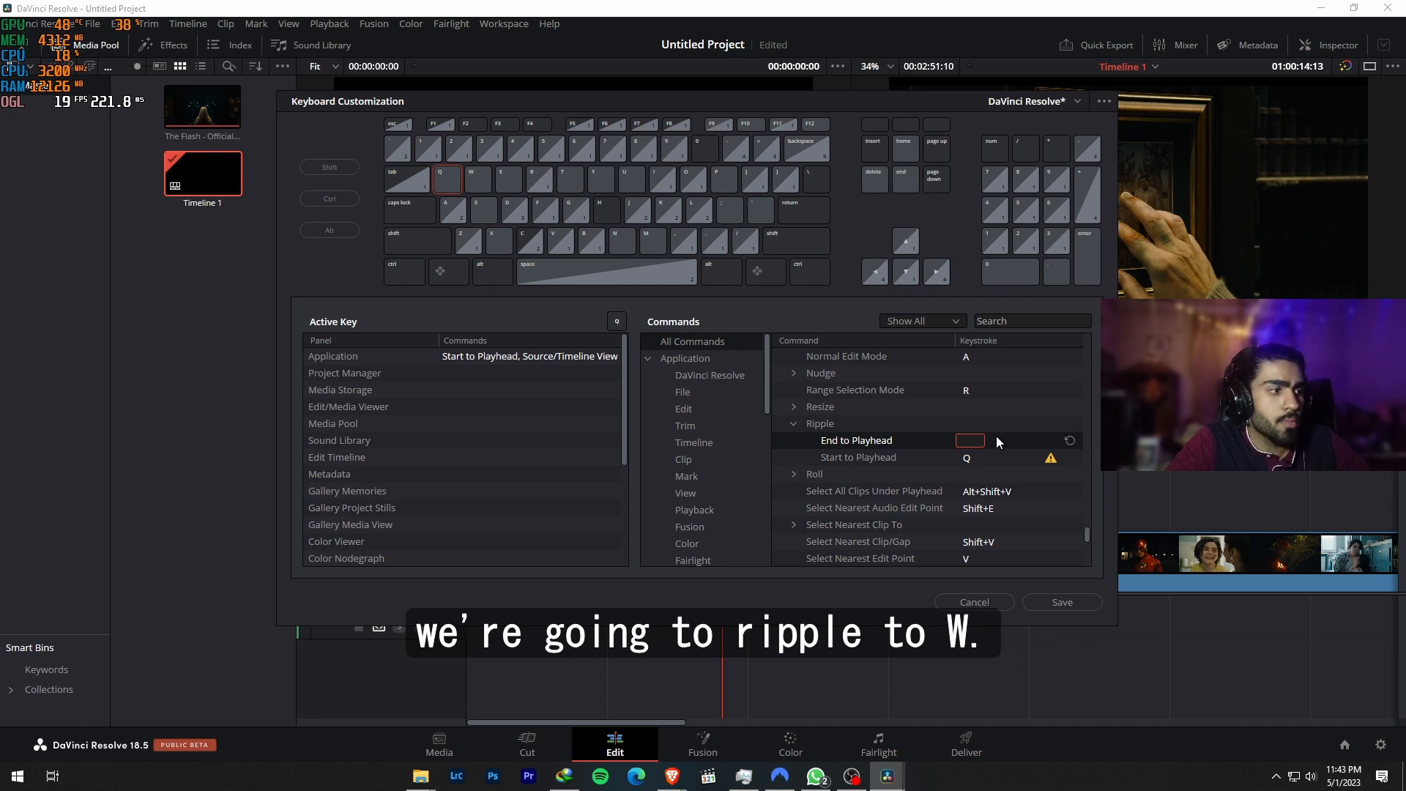
key("w")
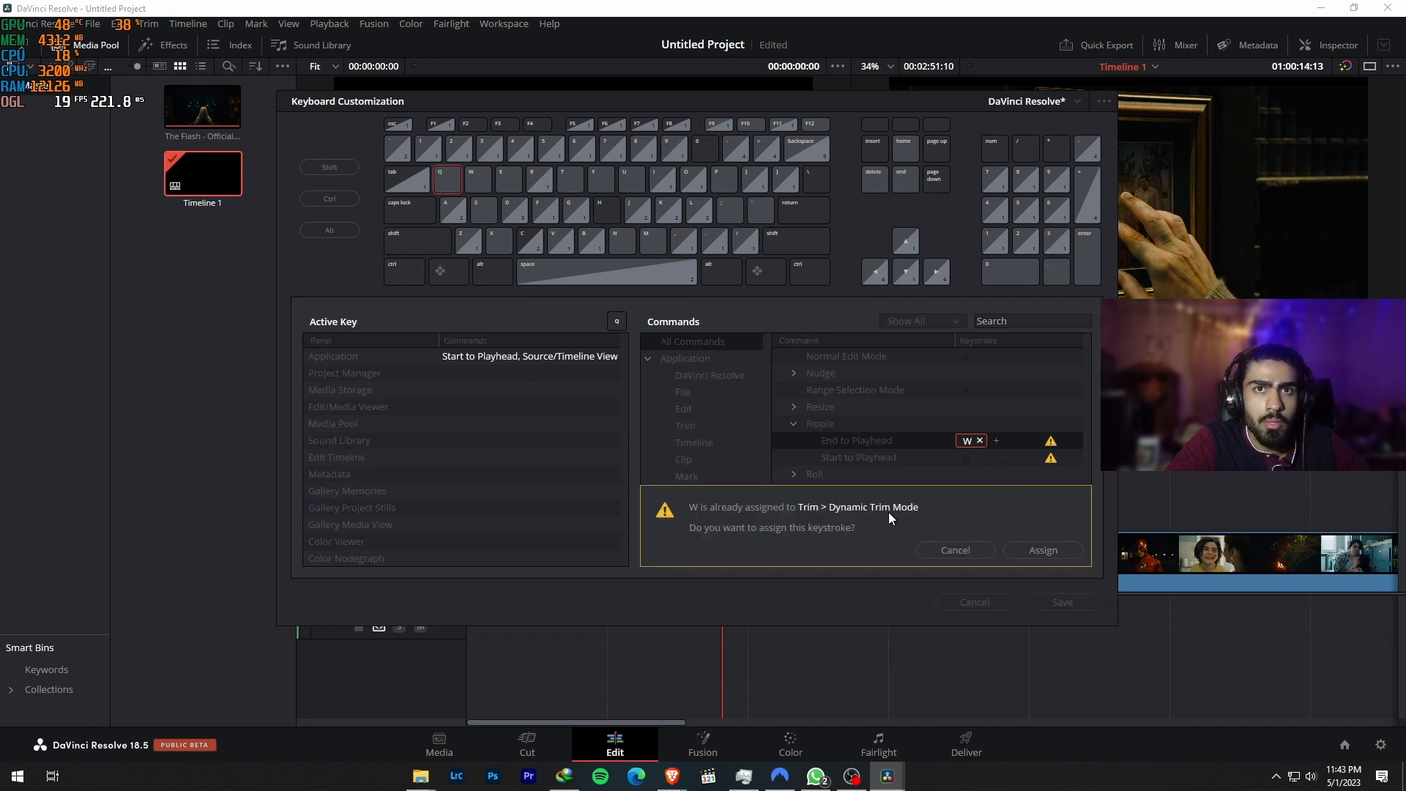
left_click(1042, 553)
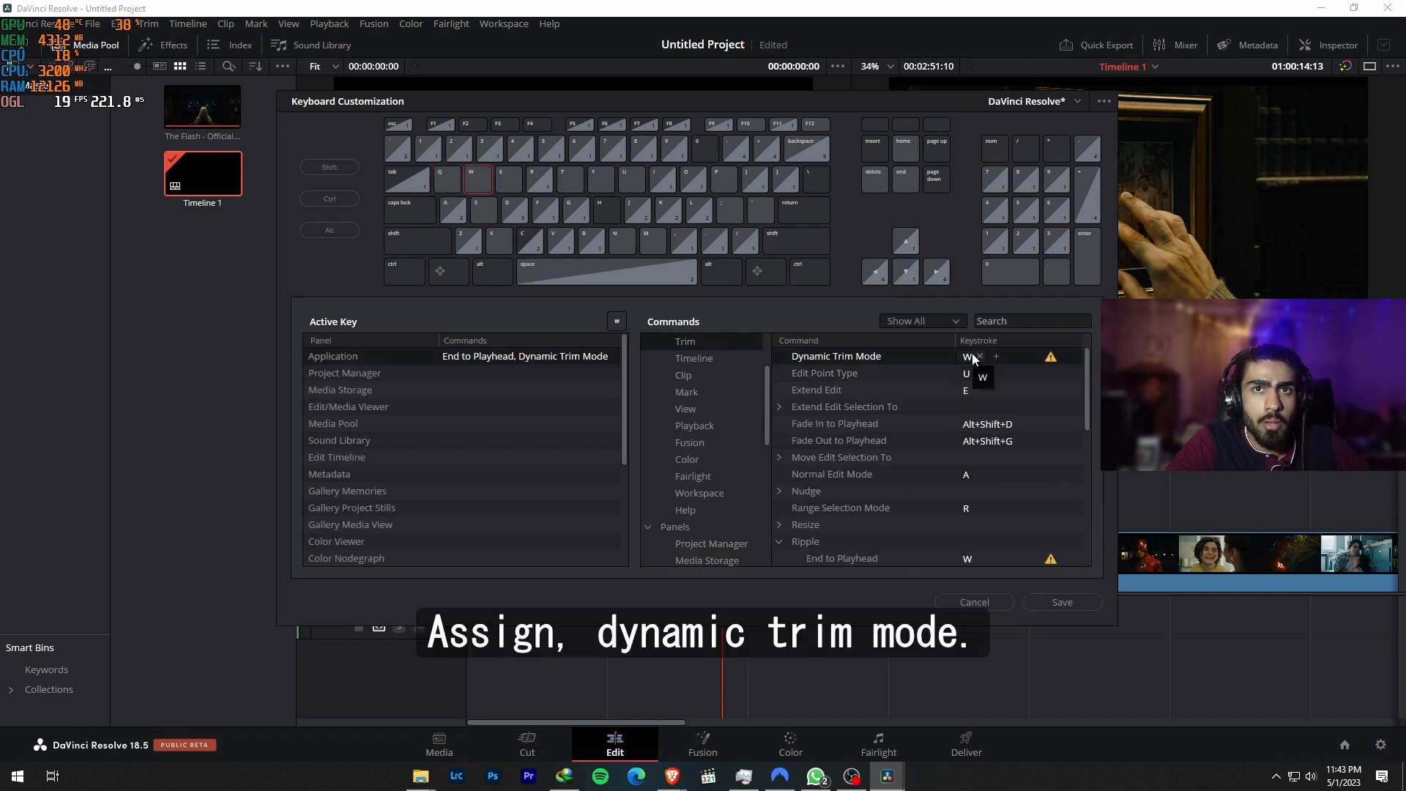
left_click(981, 356)
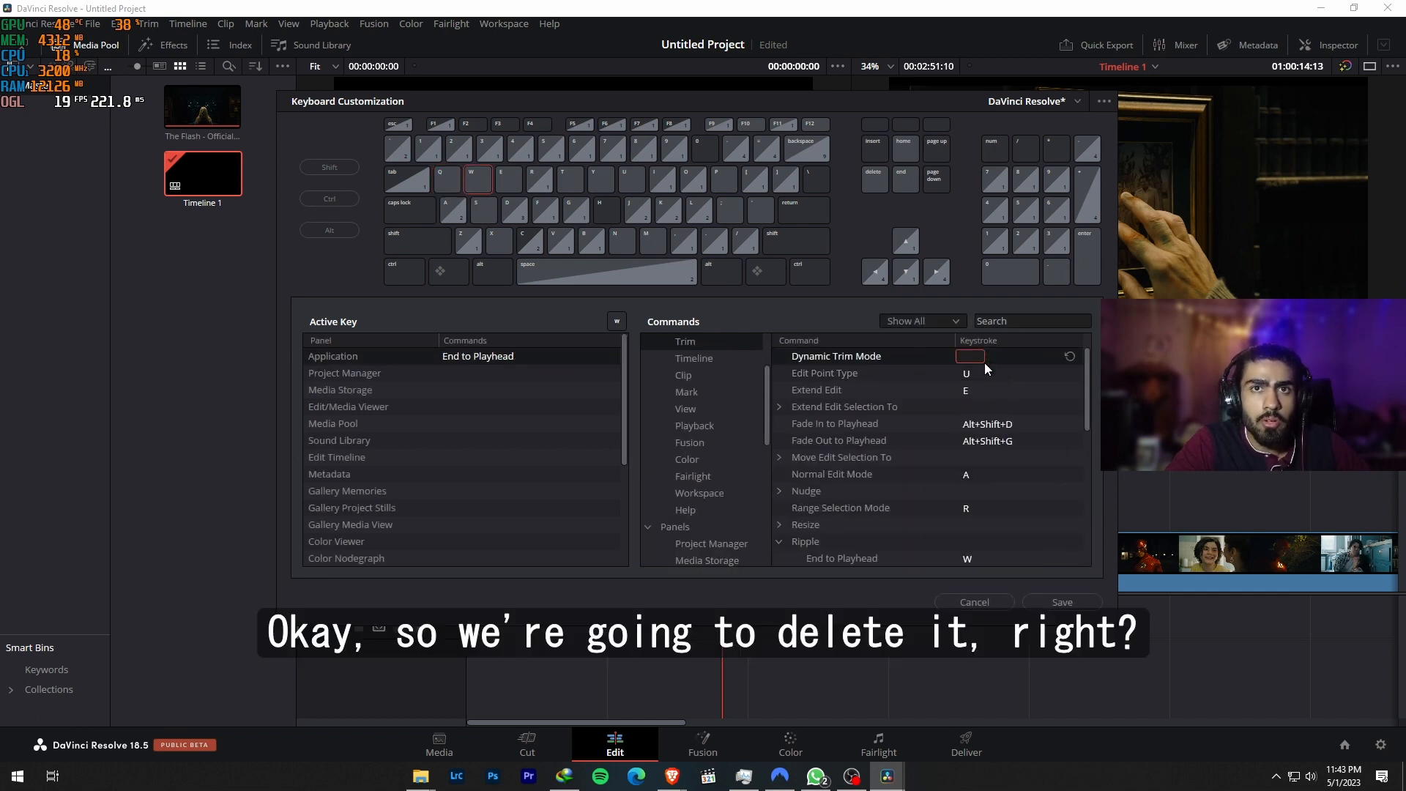
Save the keyboard mapping as a preset named Test and close Keyboard Customization.
left_click(1060, 602)
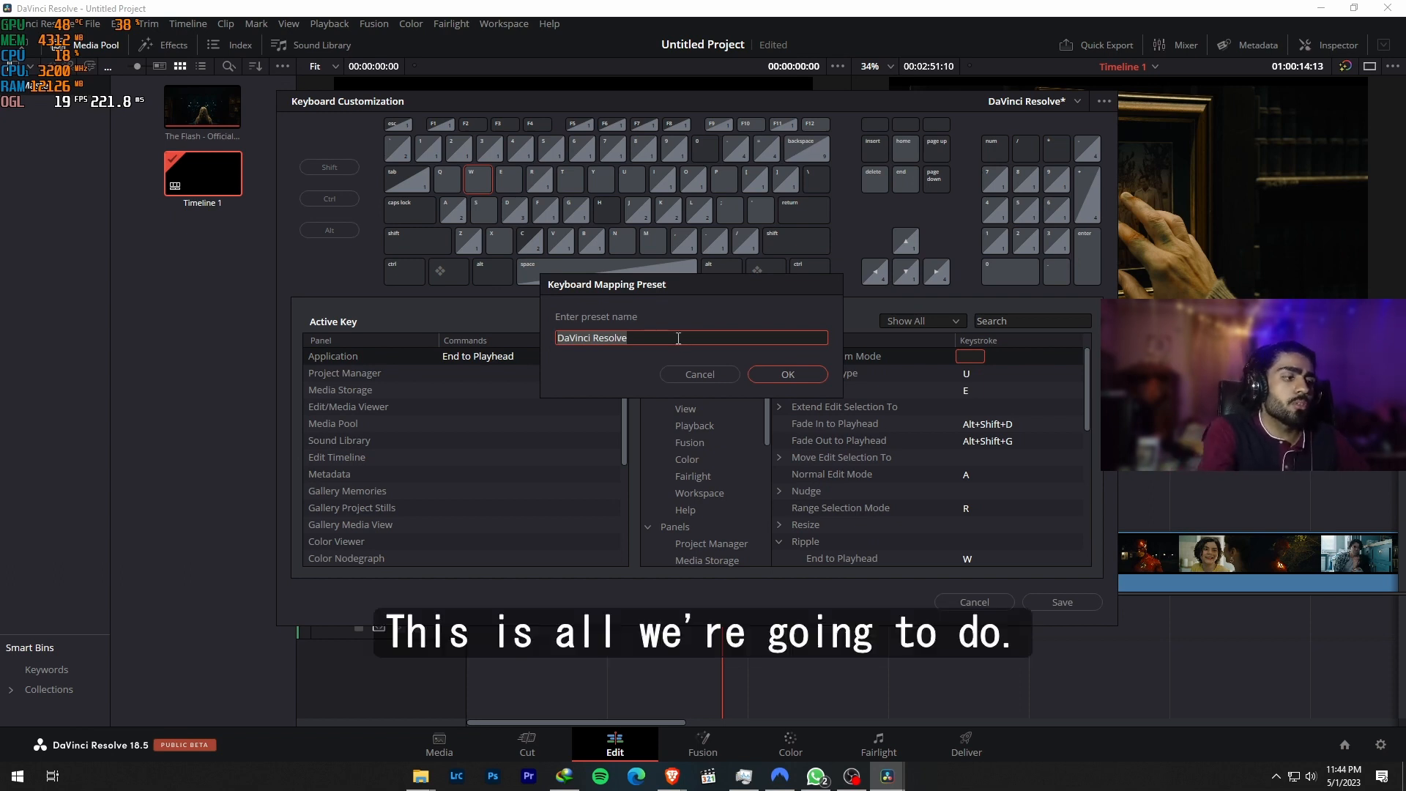
type("Test")
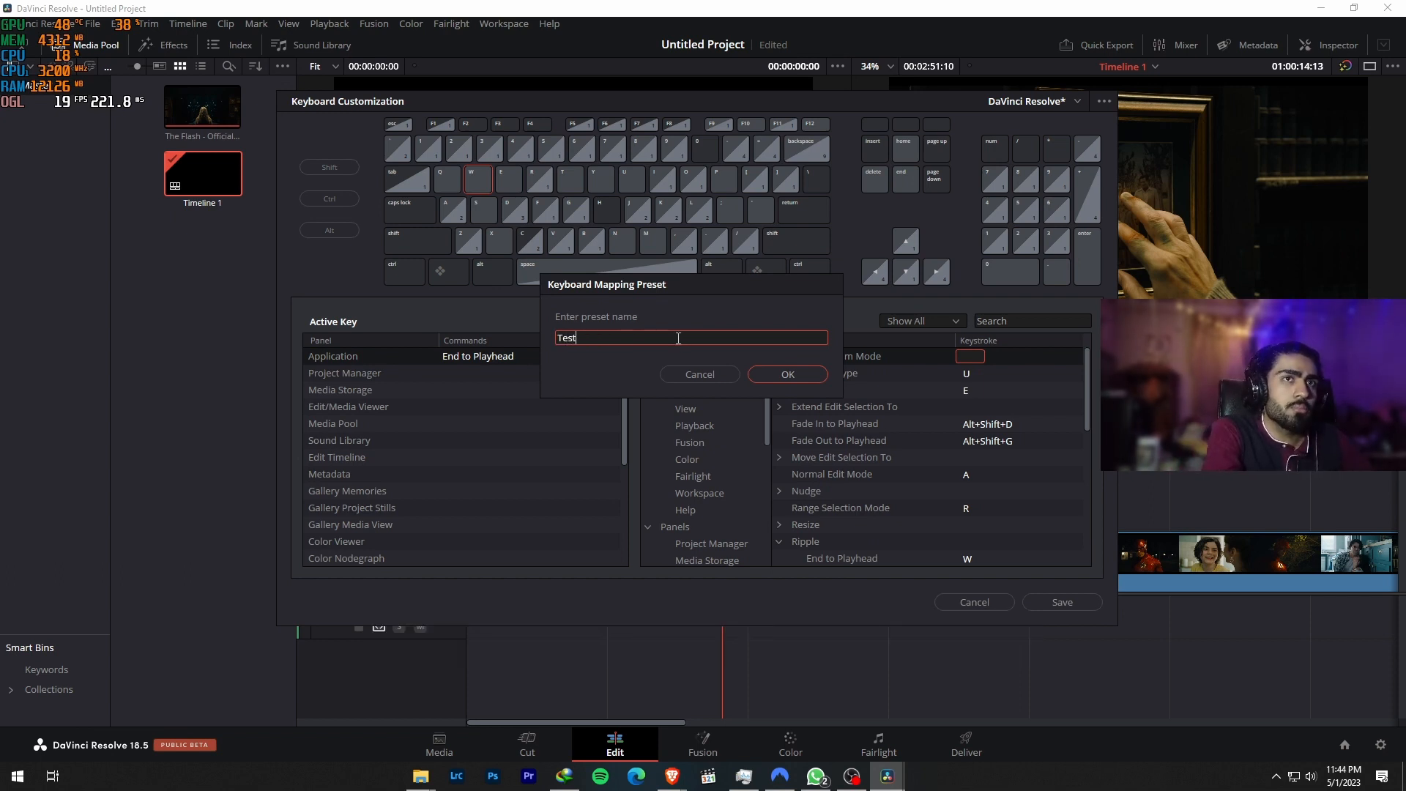
left_click(825, 375)
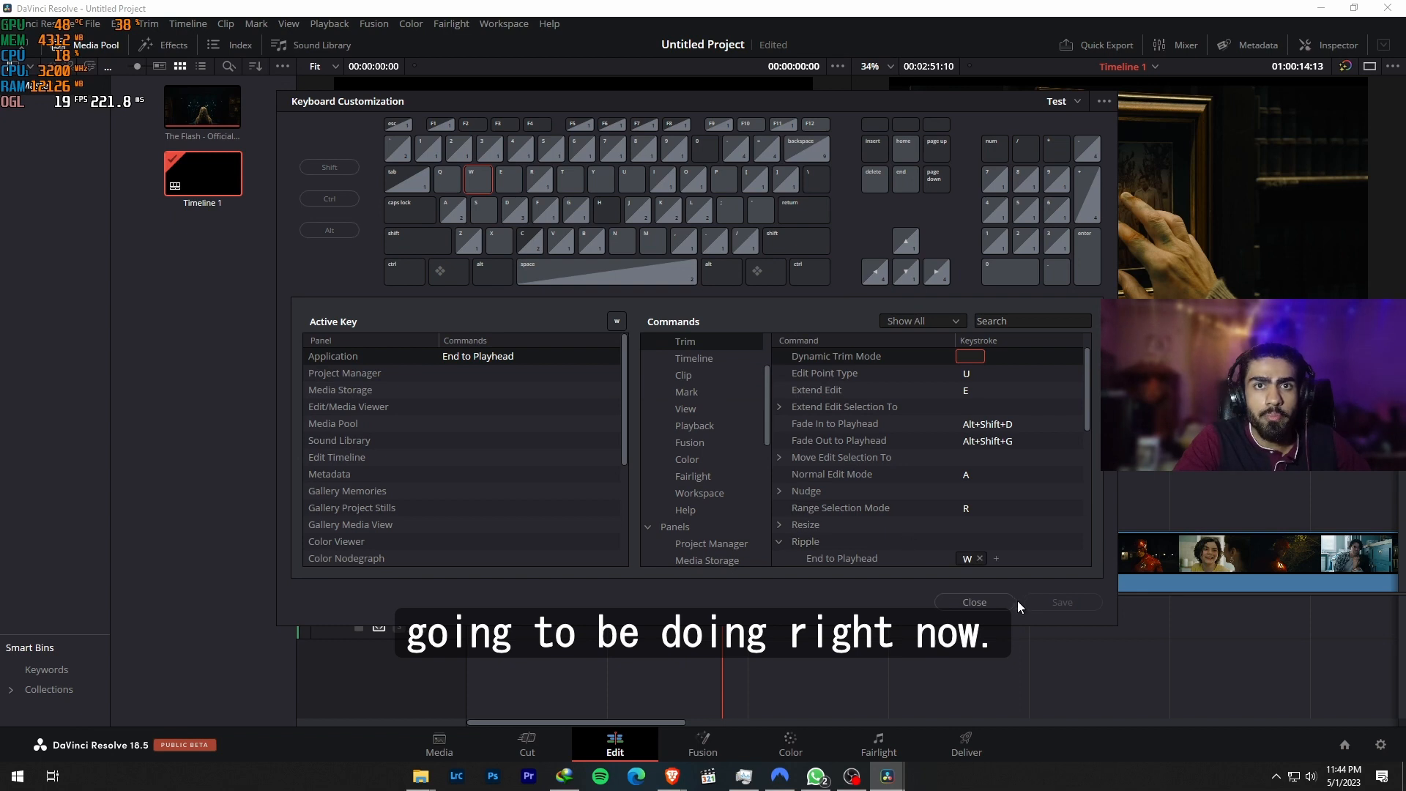
left_click(979, 601)
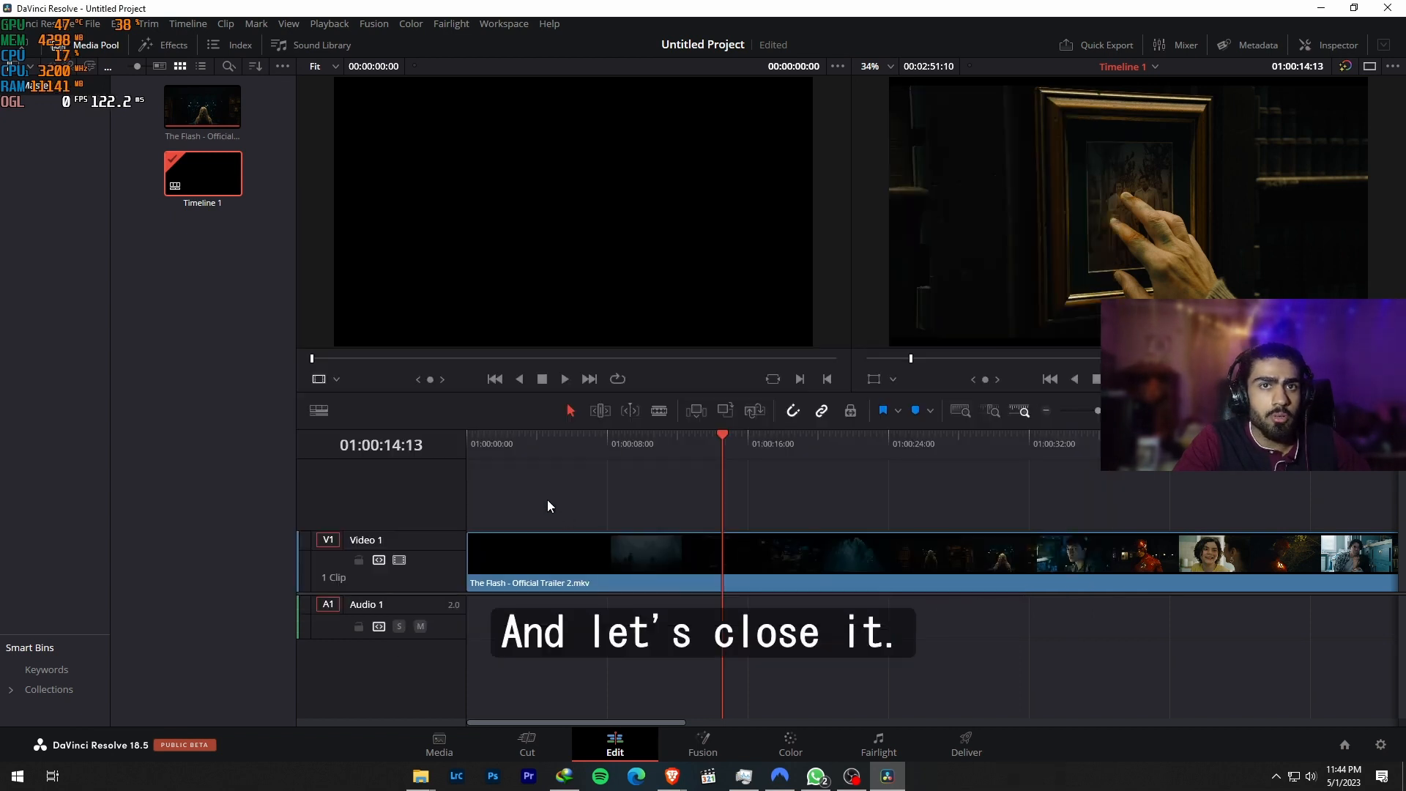
Split the trailer clip on Video 1 at about 3, 6 and 9 seconds using the Split Clip shortcut.
left_click(533, 449)
key("x")
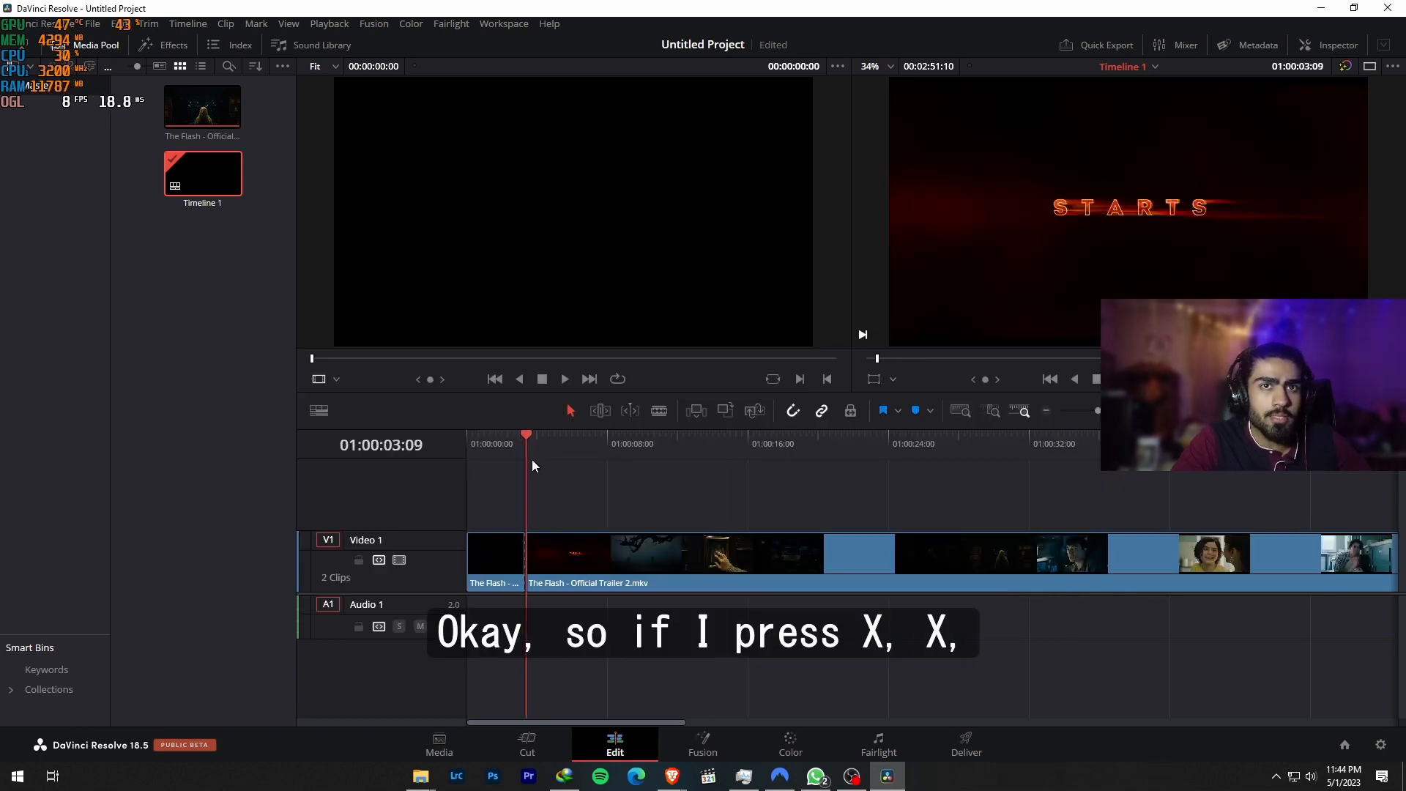
left_click(570, 447)
key("x")
left_click(630, 450)
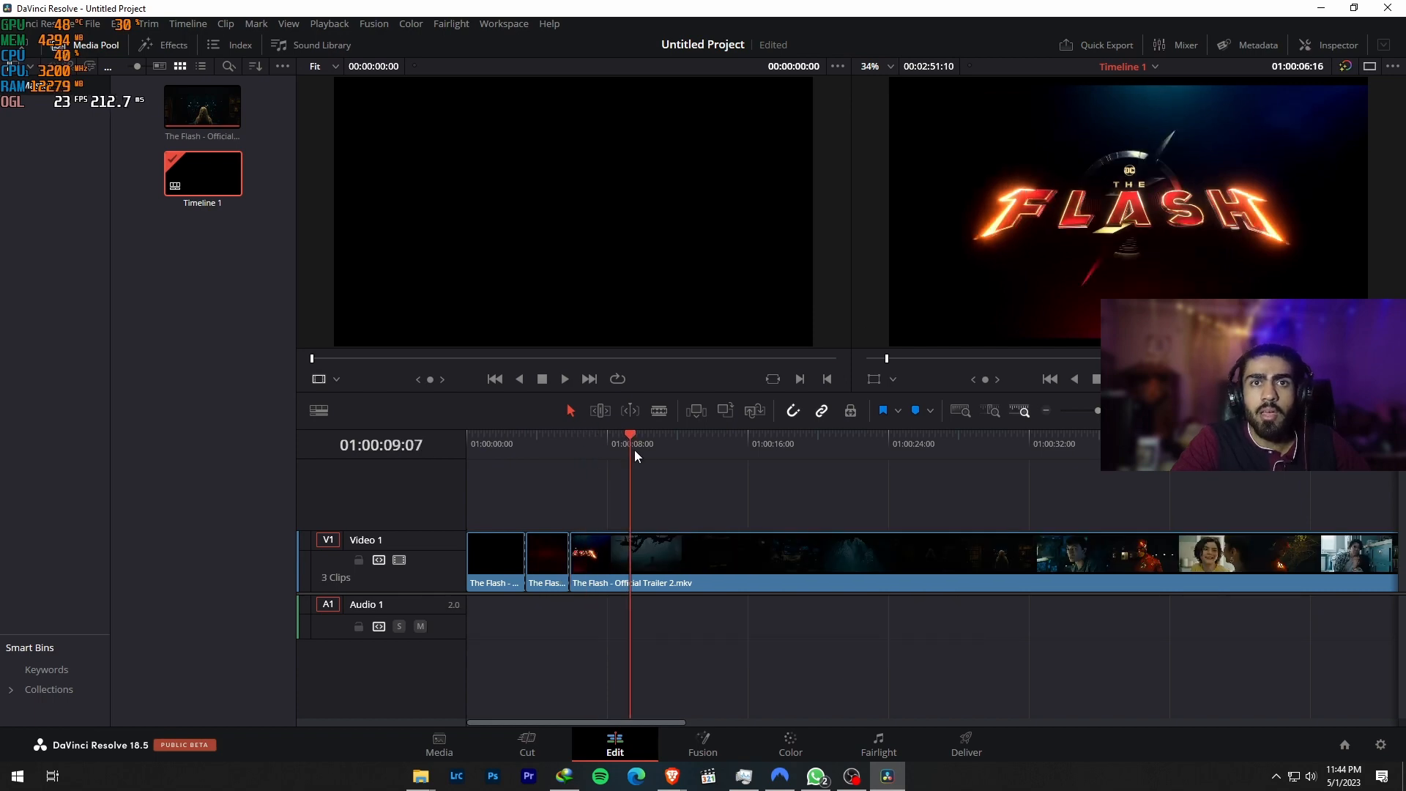
key("x")
Scrub and play back the first split sections of the timeline to review the cuts.
left_click(572, 455)
left_click(493, 448)
key("space")
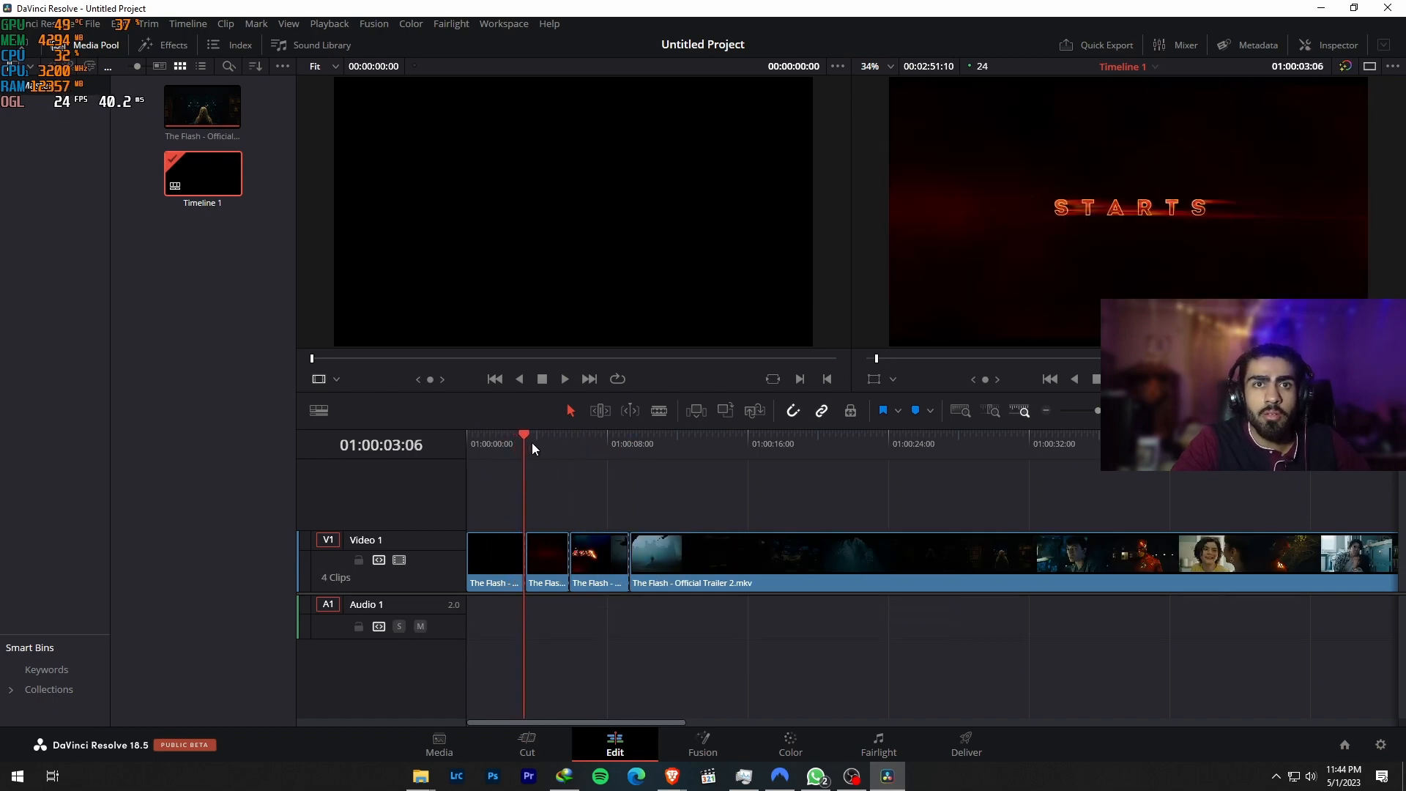
left_click(591, 447)
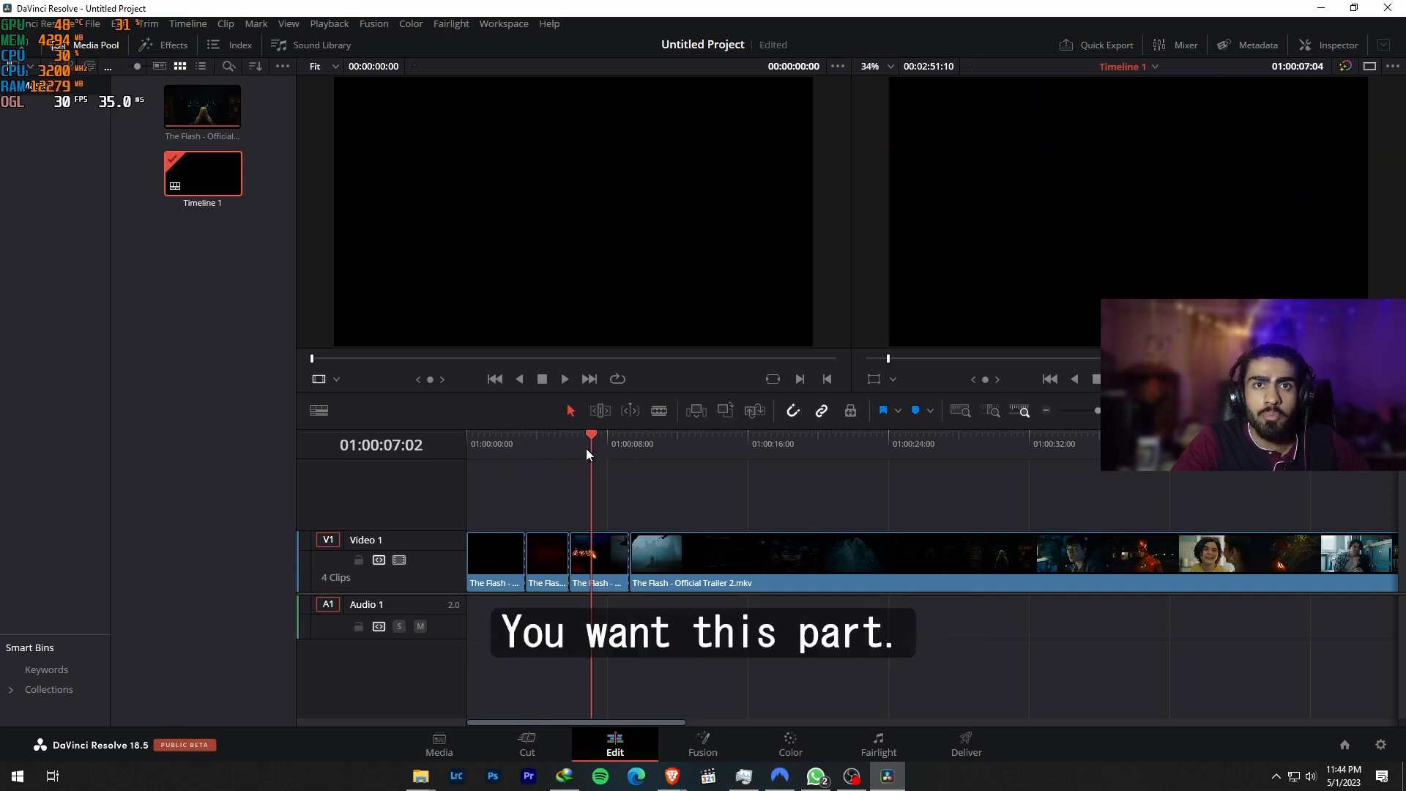
left_click_drag(586, 448, 531, 463)
key("space")
key("Up")
key("space")
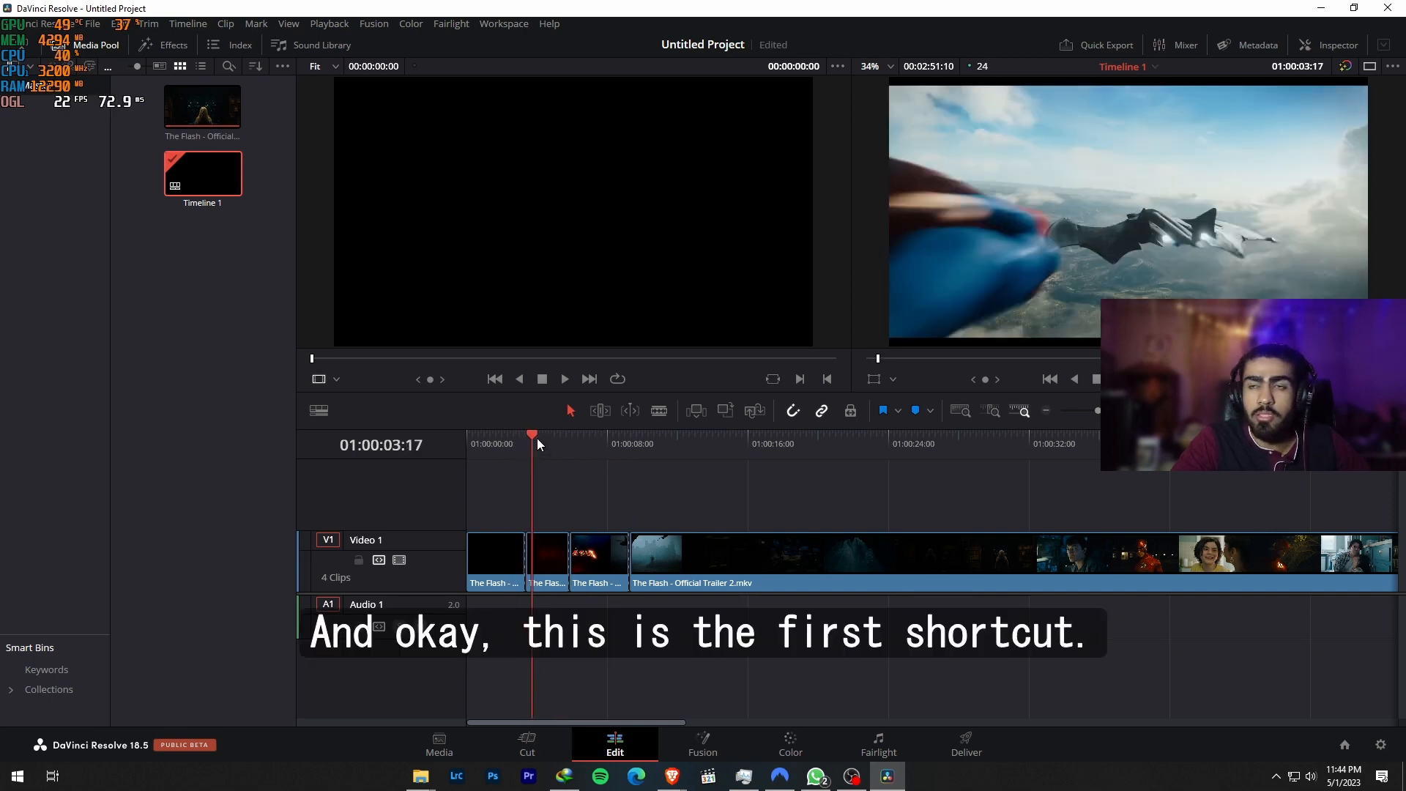
key("space")
Try rippling the last clip's start to the playhead at 01:00:10:20, and undo the trim.
left_click(657, 448)
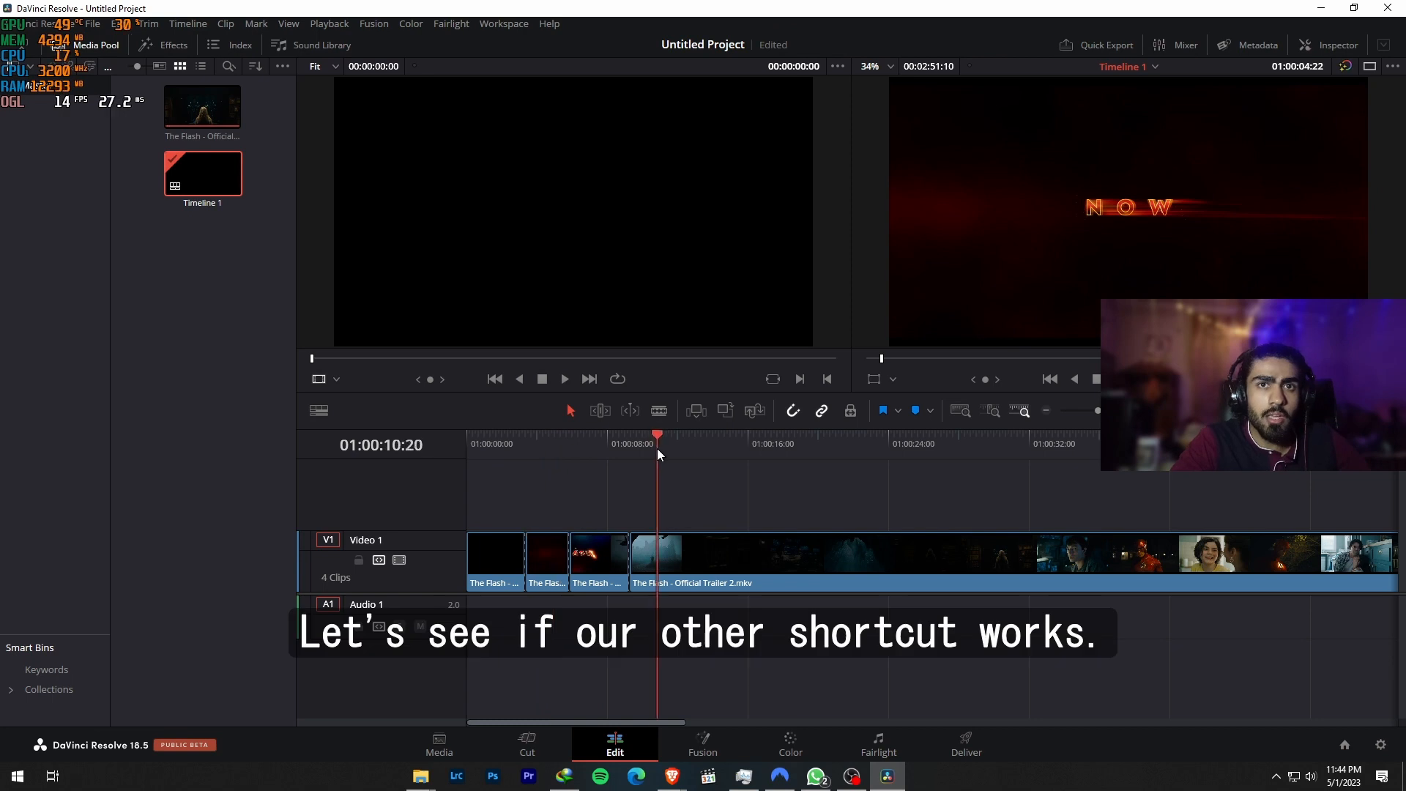
left_click(690, 547)
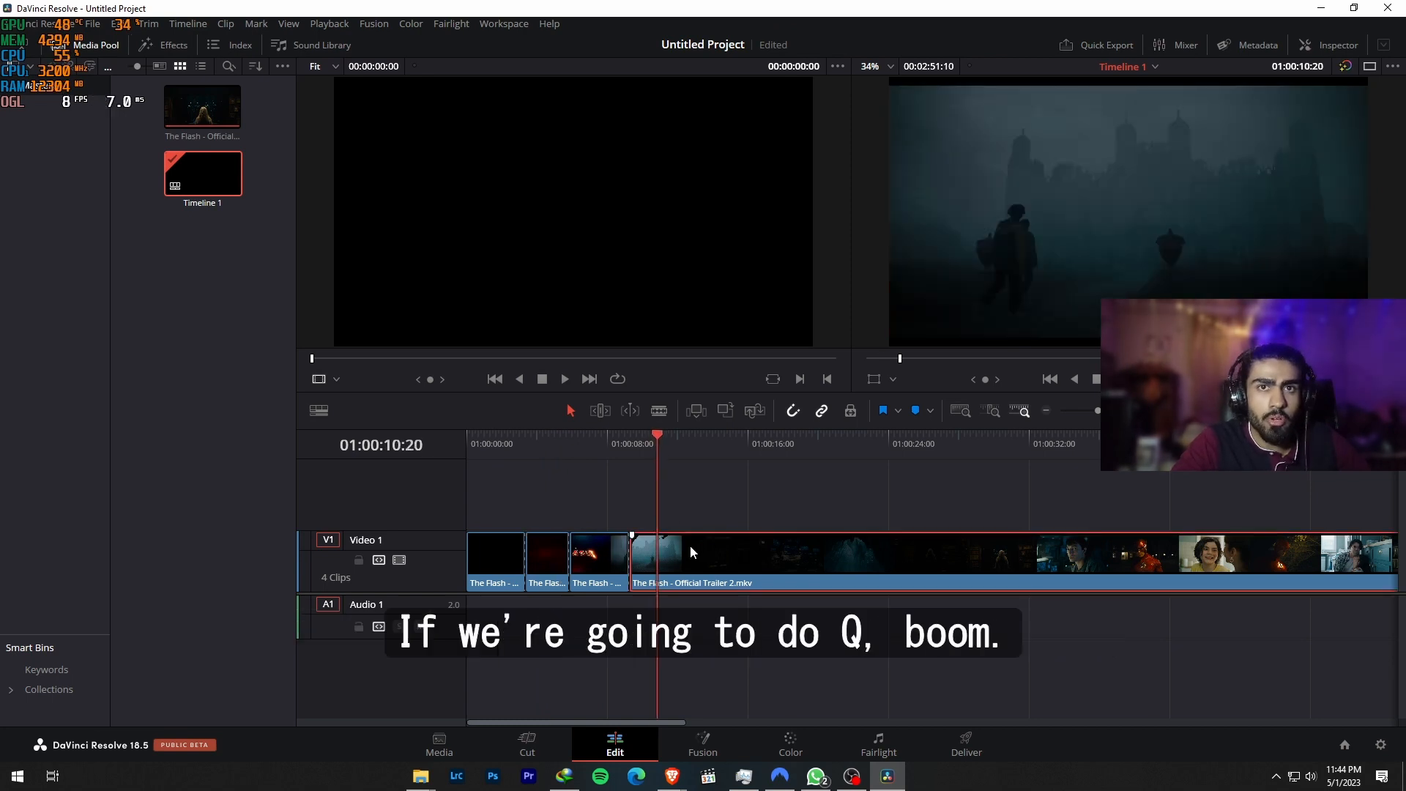
key("q")
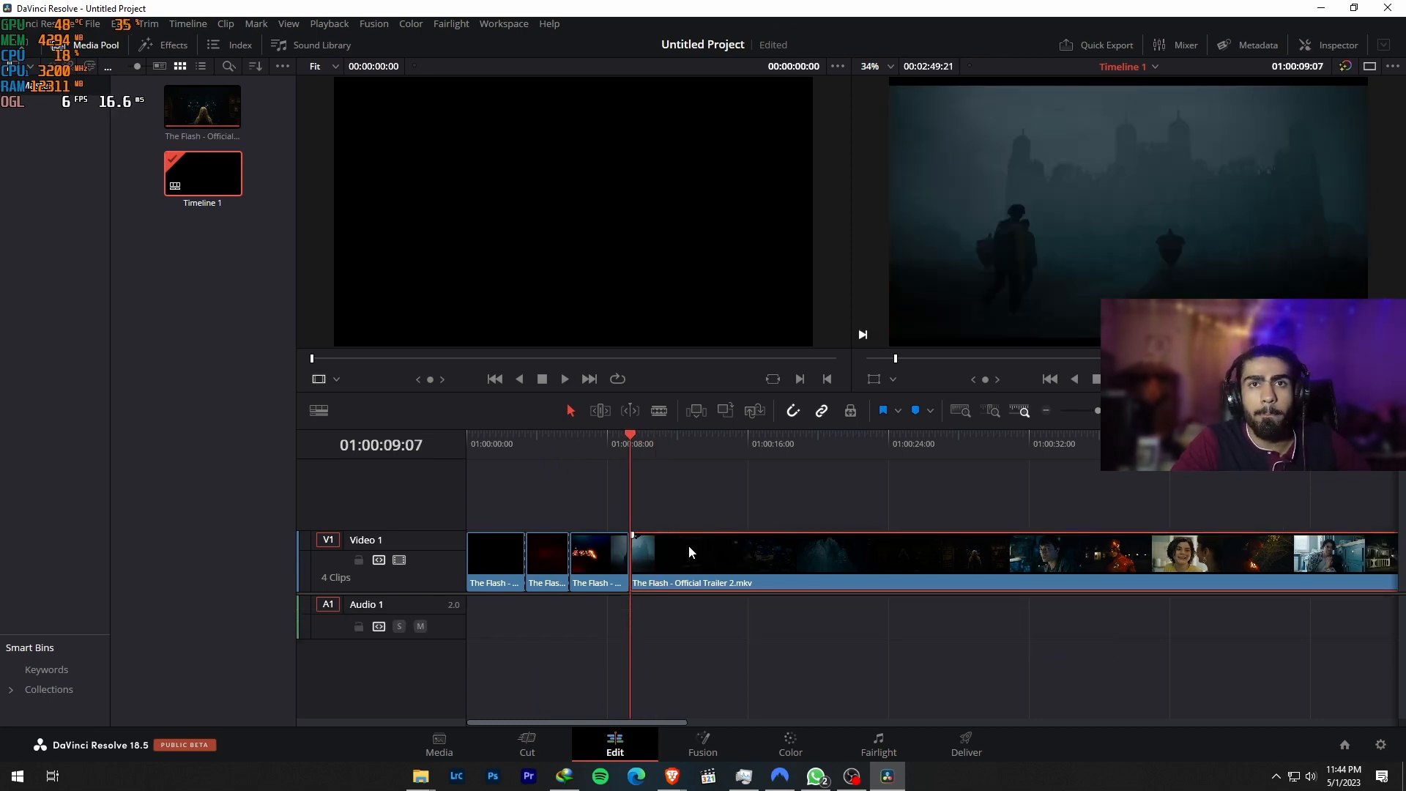
key("ctrl+z")
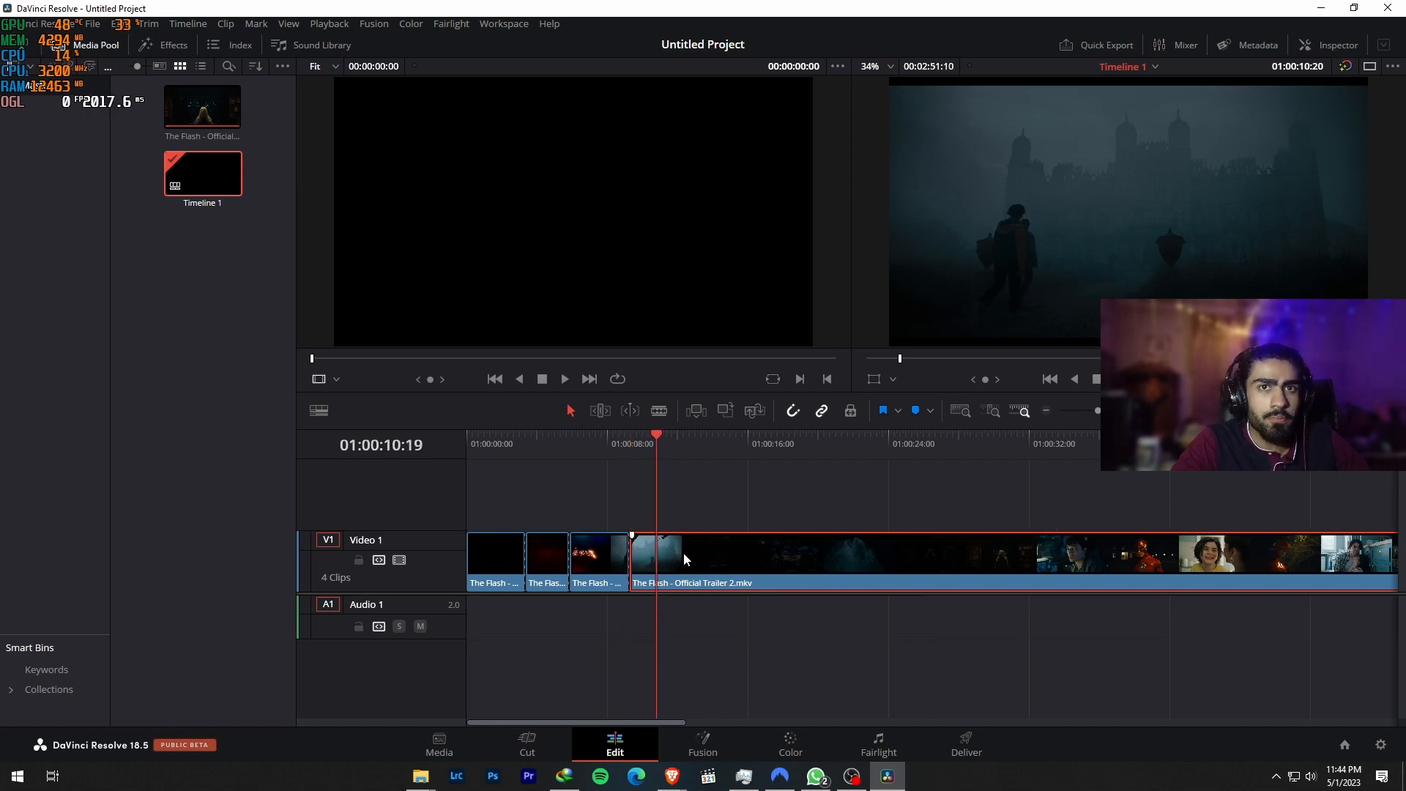
Try rippling the last clip's start to the playhead at 01:00:13:05, and undo the trim.
left_click(658, 445)
left_click(699, 446)
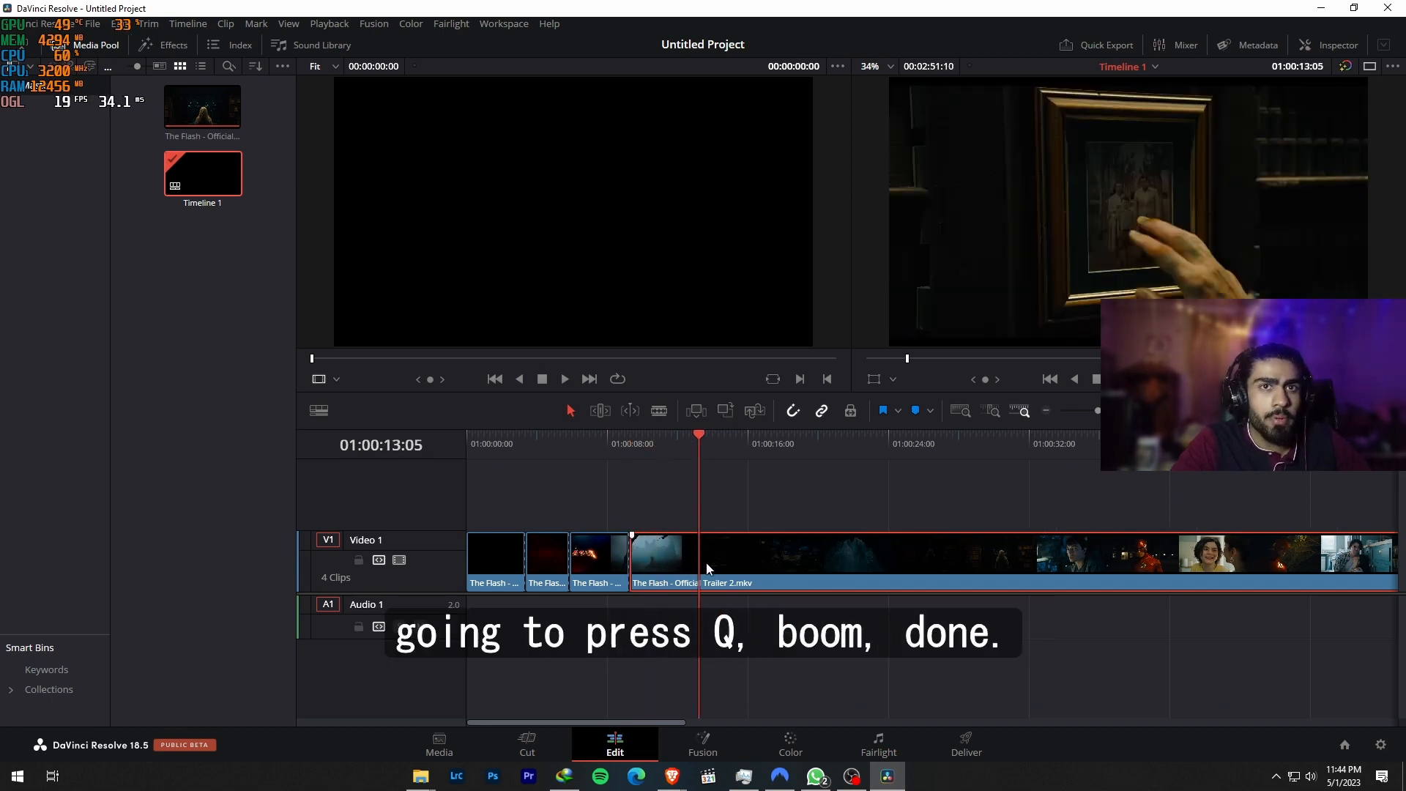
key("q")
key("ctrl+z")
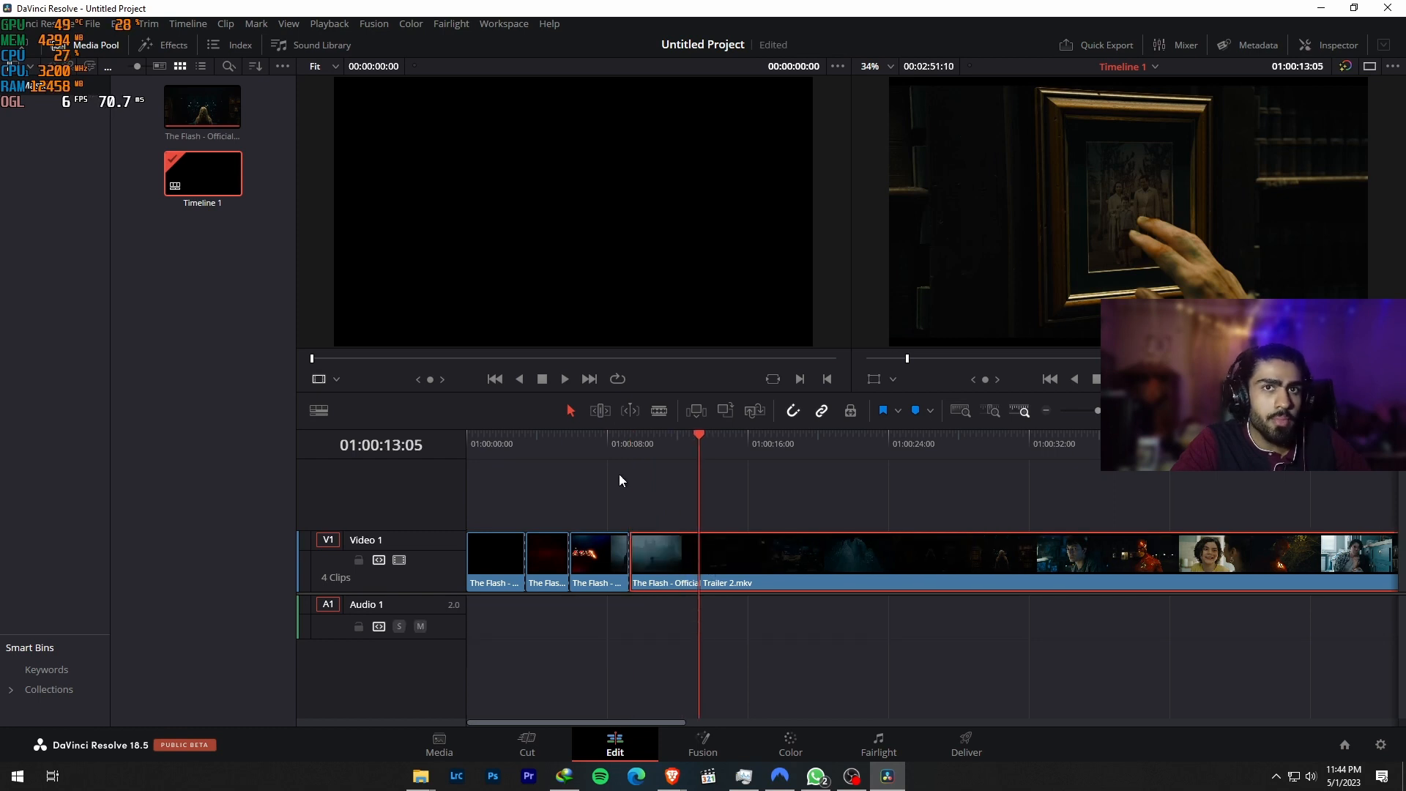
Try rippling the third clip's end to the playhead at 01:00:07:02, and undo the trim.
left_click(591, 452)
left_click(612, 559)
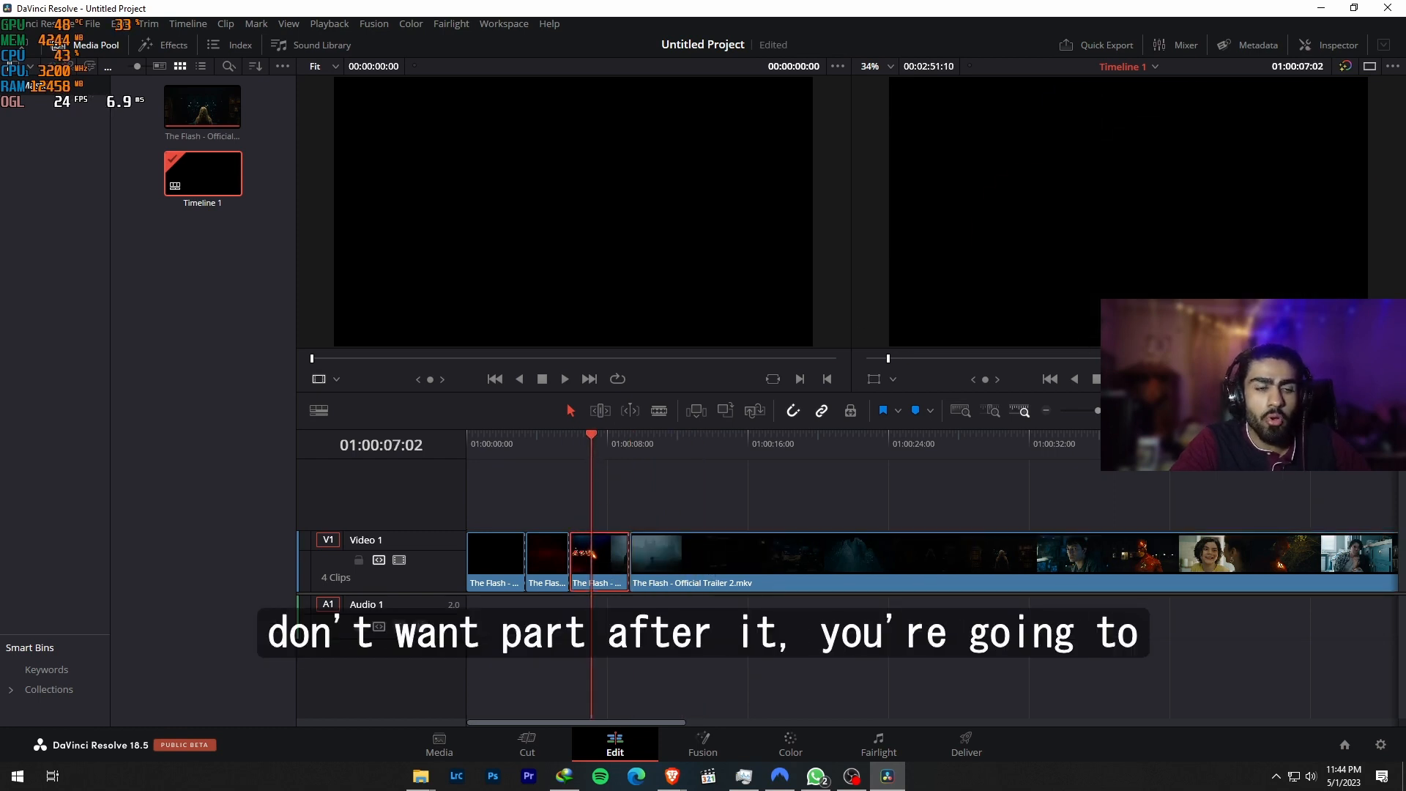
key("w")
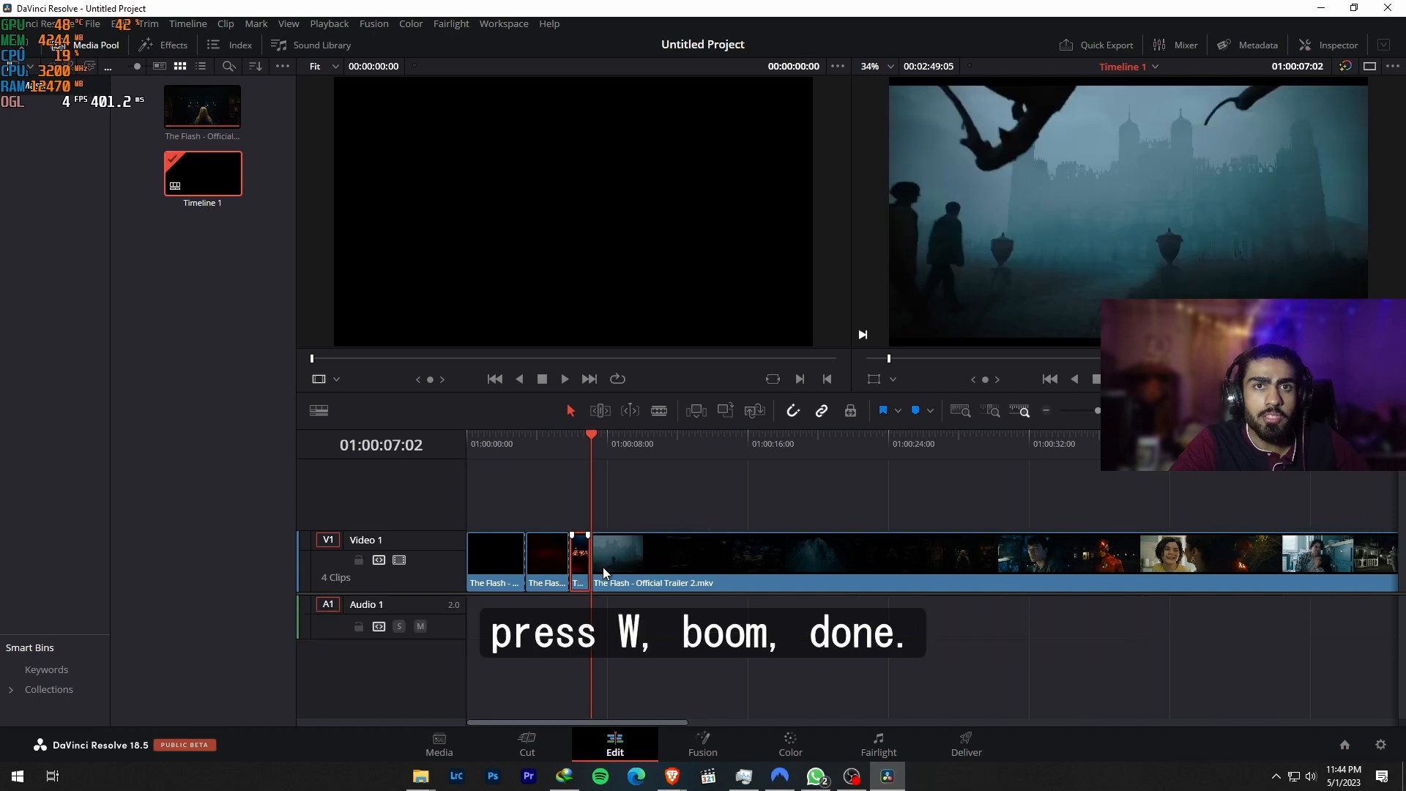
key("ctrl+z")
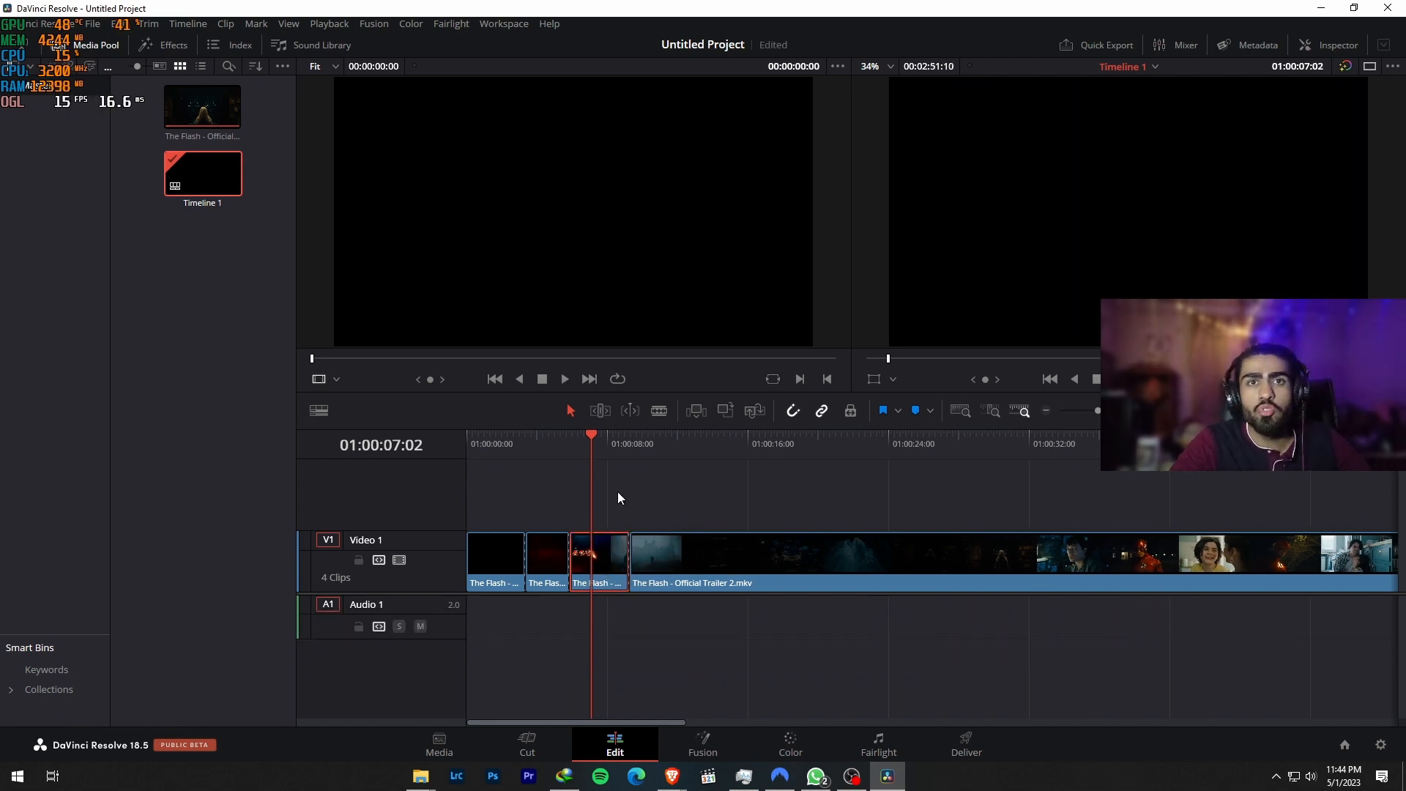
Ripple-trim the last clip's start to the playhead at 01:00:12:16 and its end to the playhead at 01:00:17:13.
left_click(628, 445)
left_click_drag(627, 446, 710, 450)
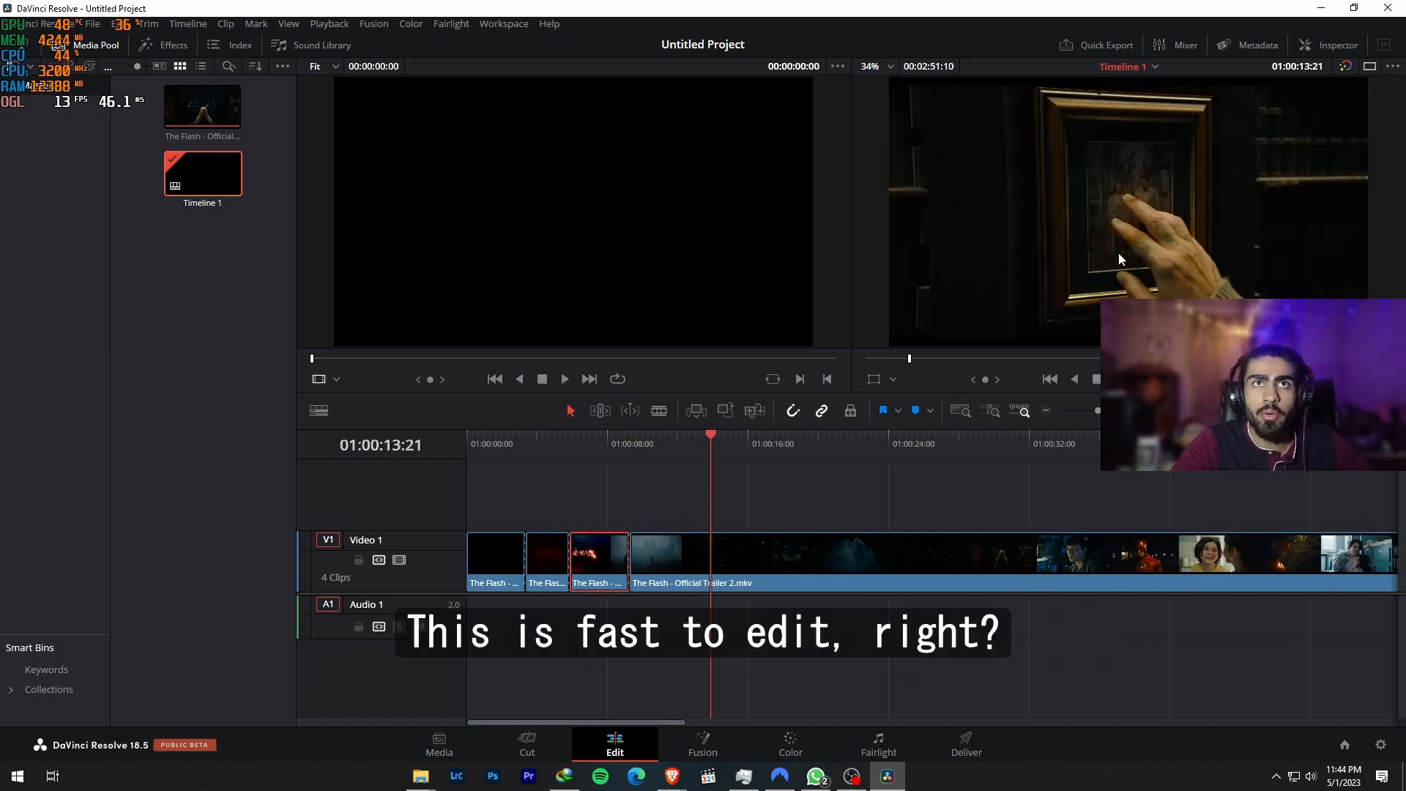
mouse_move(709, 445)
left_mouse_down()
mouse_move(814, 442)
mouse_move(676, 447)
mouse_move(688, 450)
left_mouse_up()
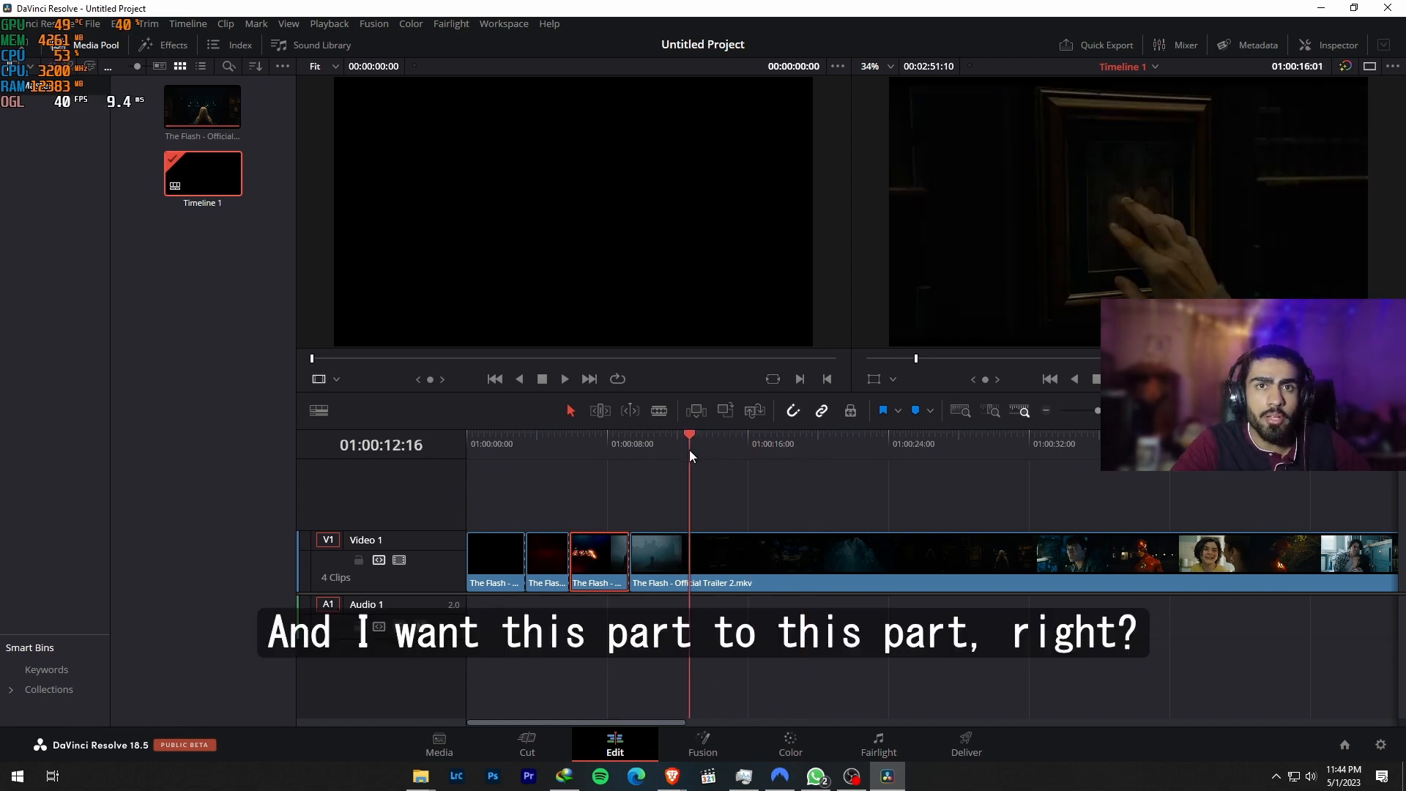
left_click(701, 548)
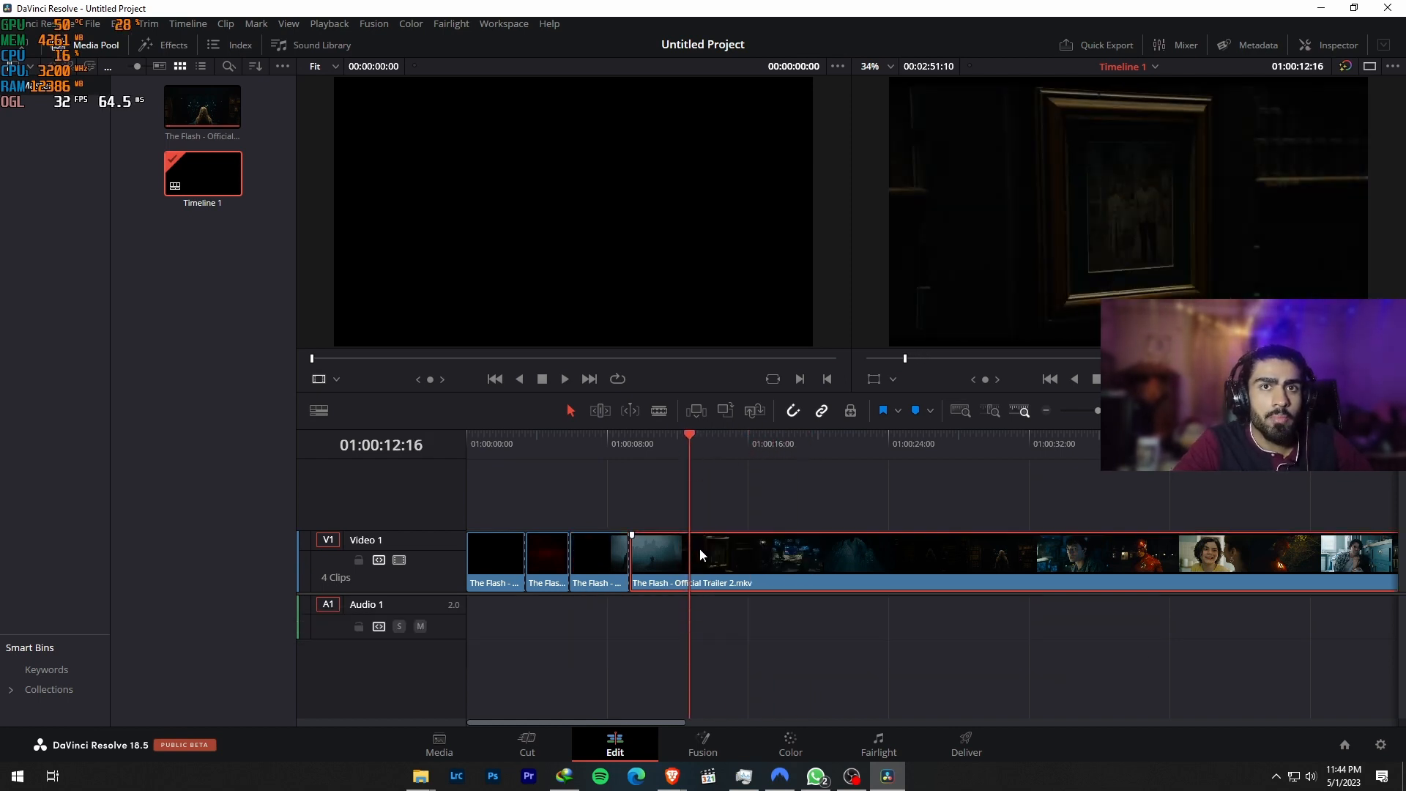
key("q")
left_click_drag(684, 447, 726, 448)
left_click(775, 446)
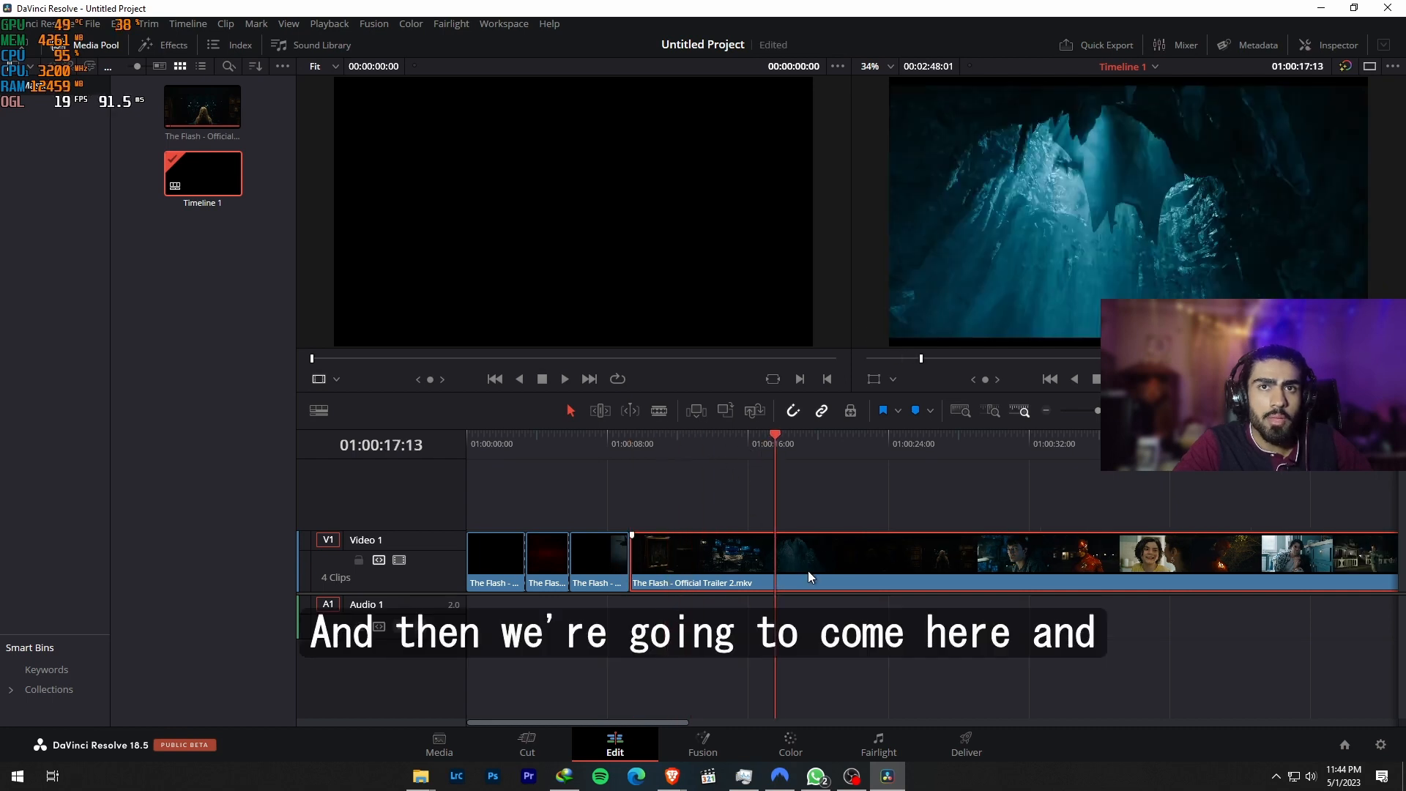
key("w")
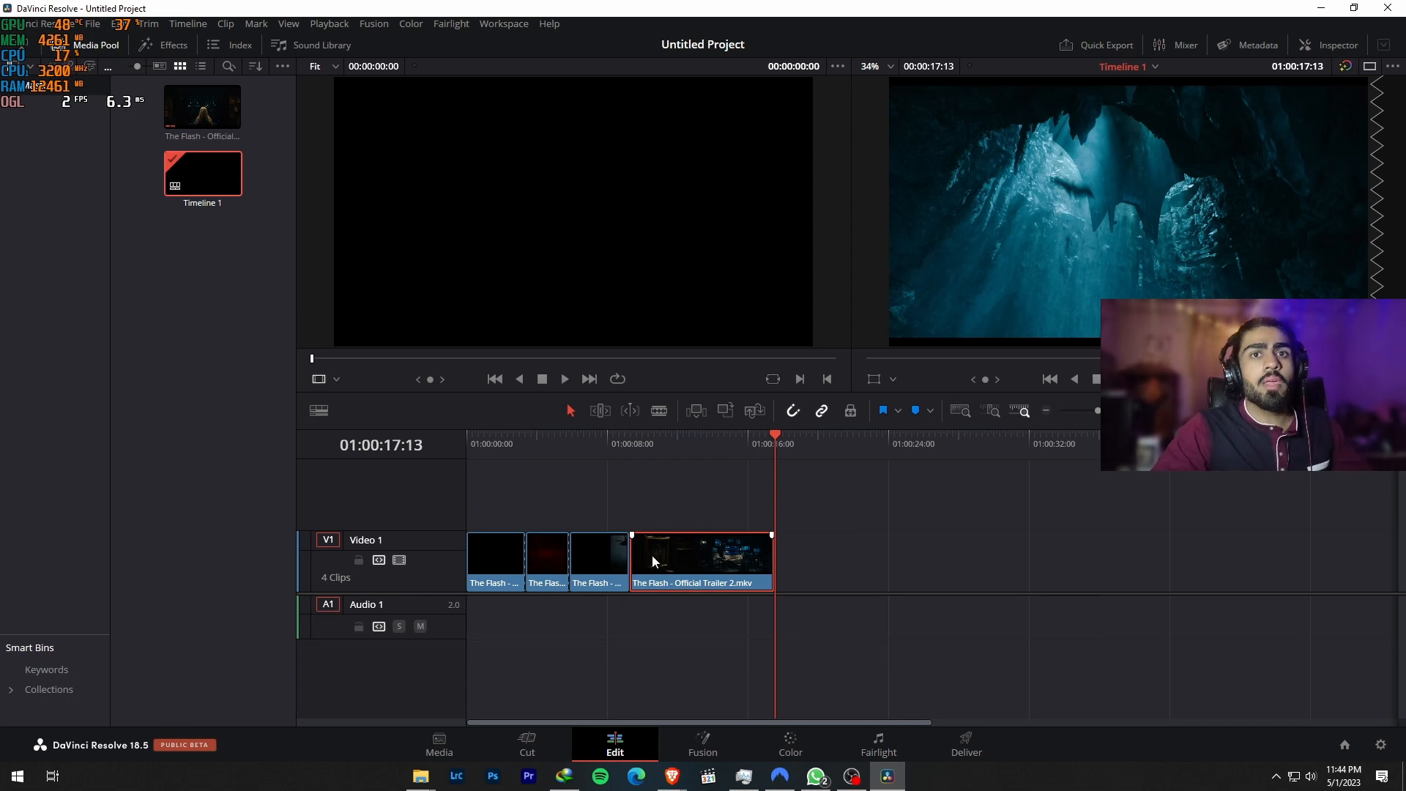
Swap the third clip towards the left to the start of the timeline, and swap it back to third place.
left_click(606, 485)
left_click(618, 557)
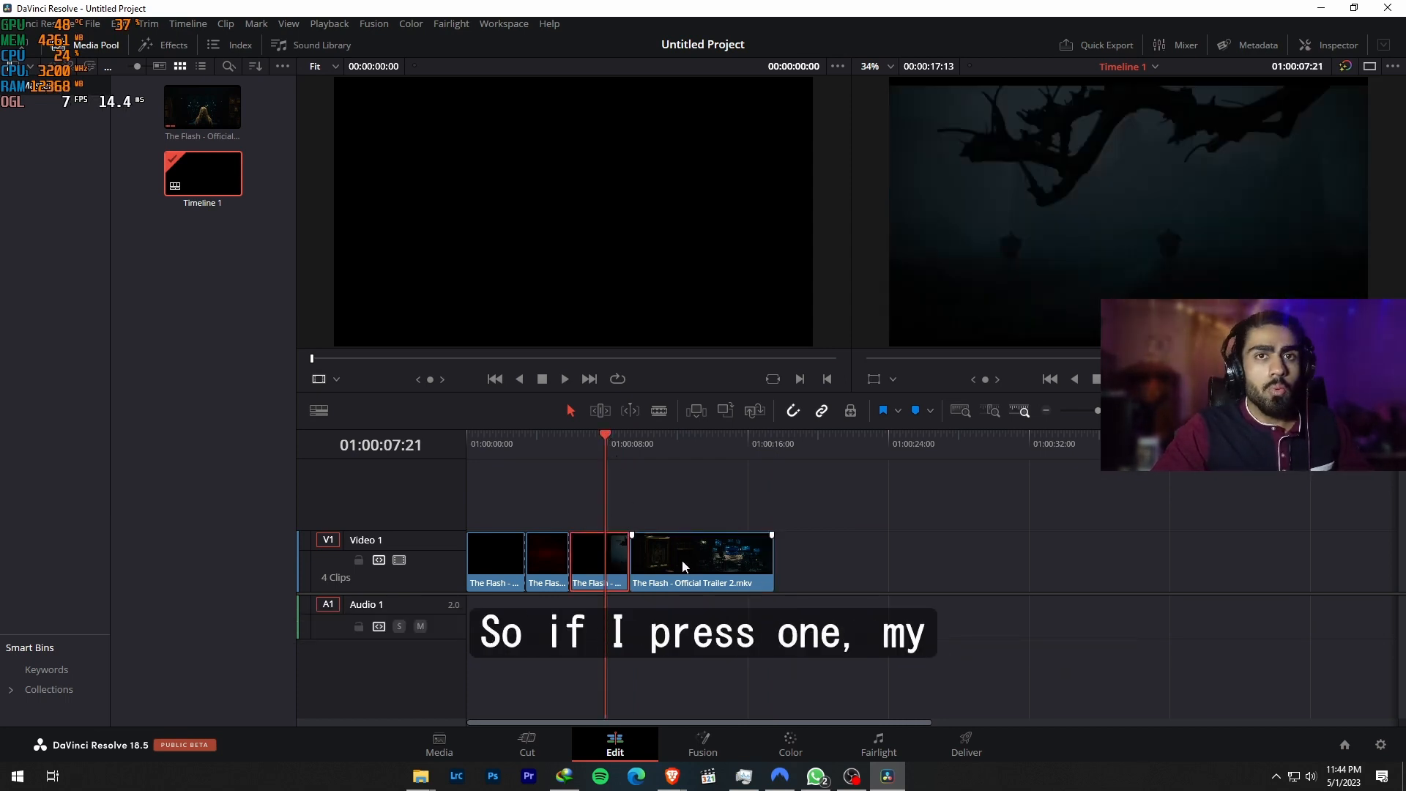
left_click_drag(613, 577, 573, 577)
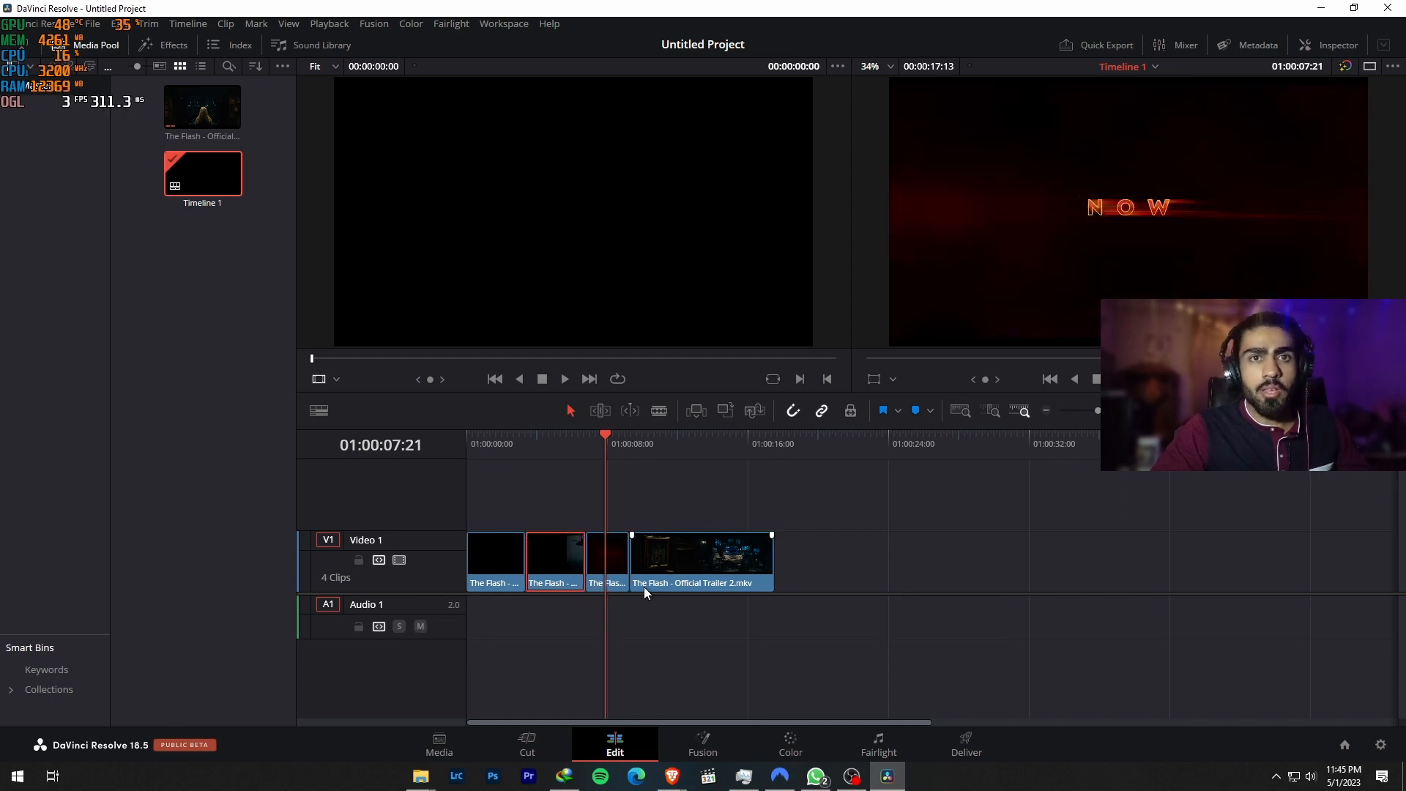
key("ctrl+shift+comma")
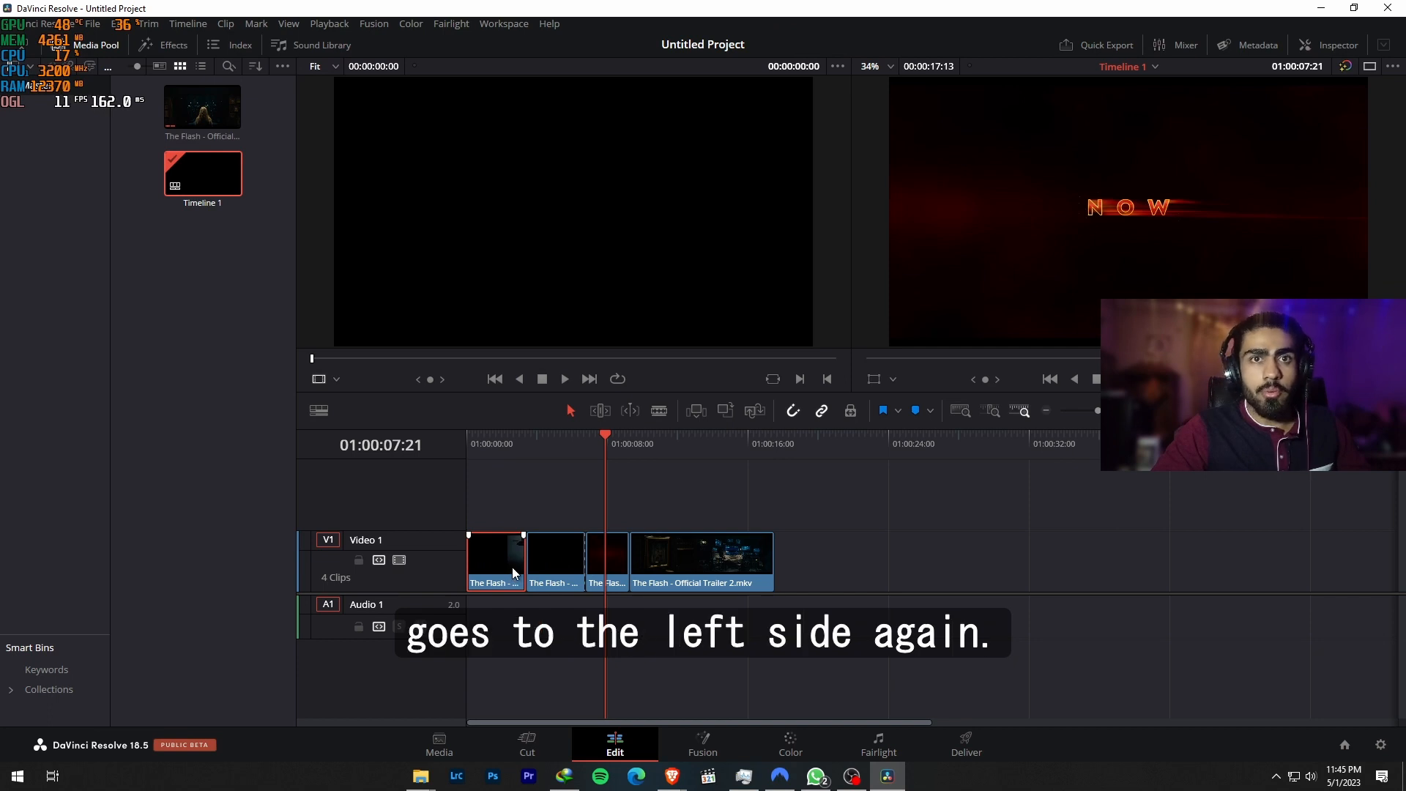
key("ctrl+shift+period")
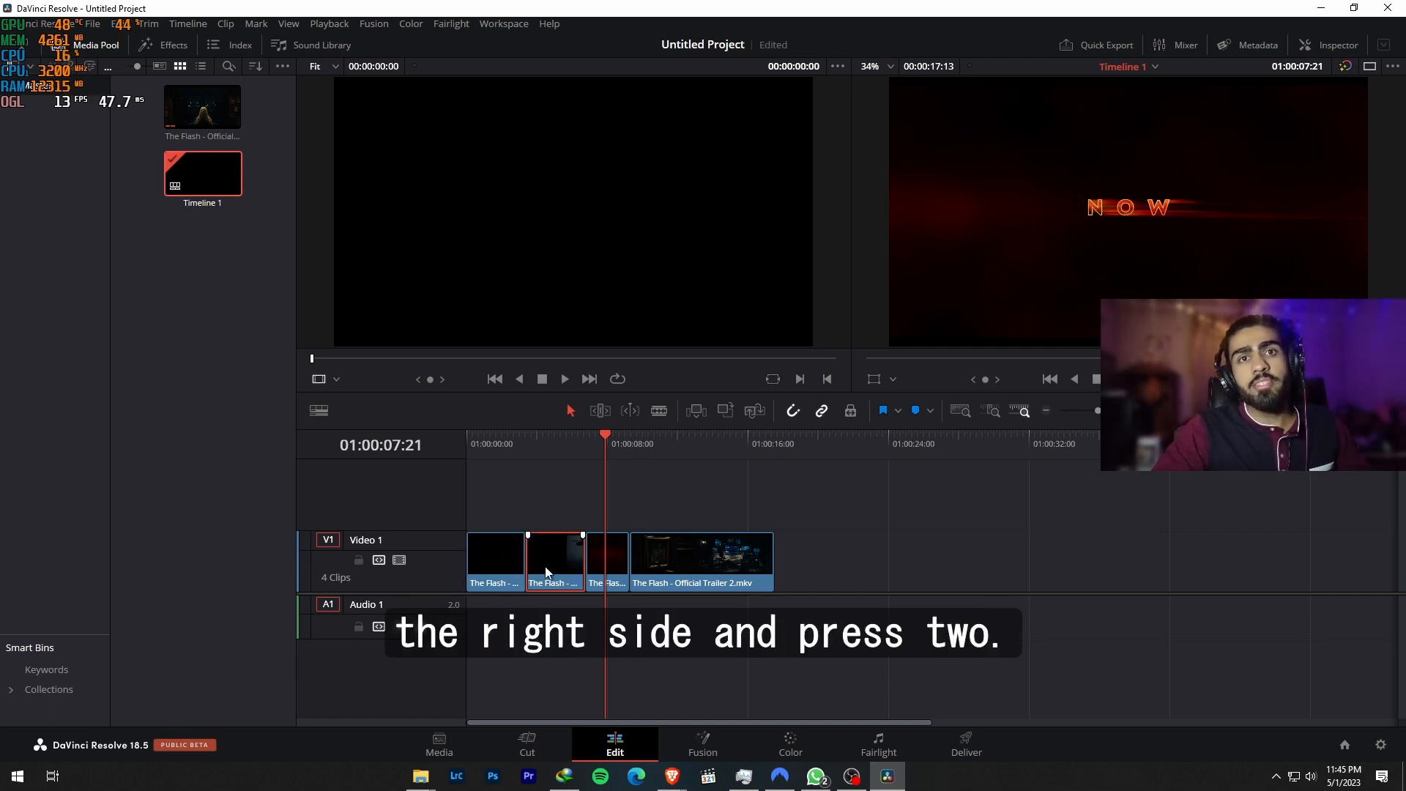
key("ctrl+shift+period")
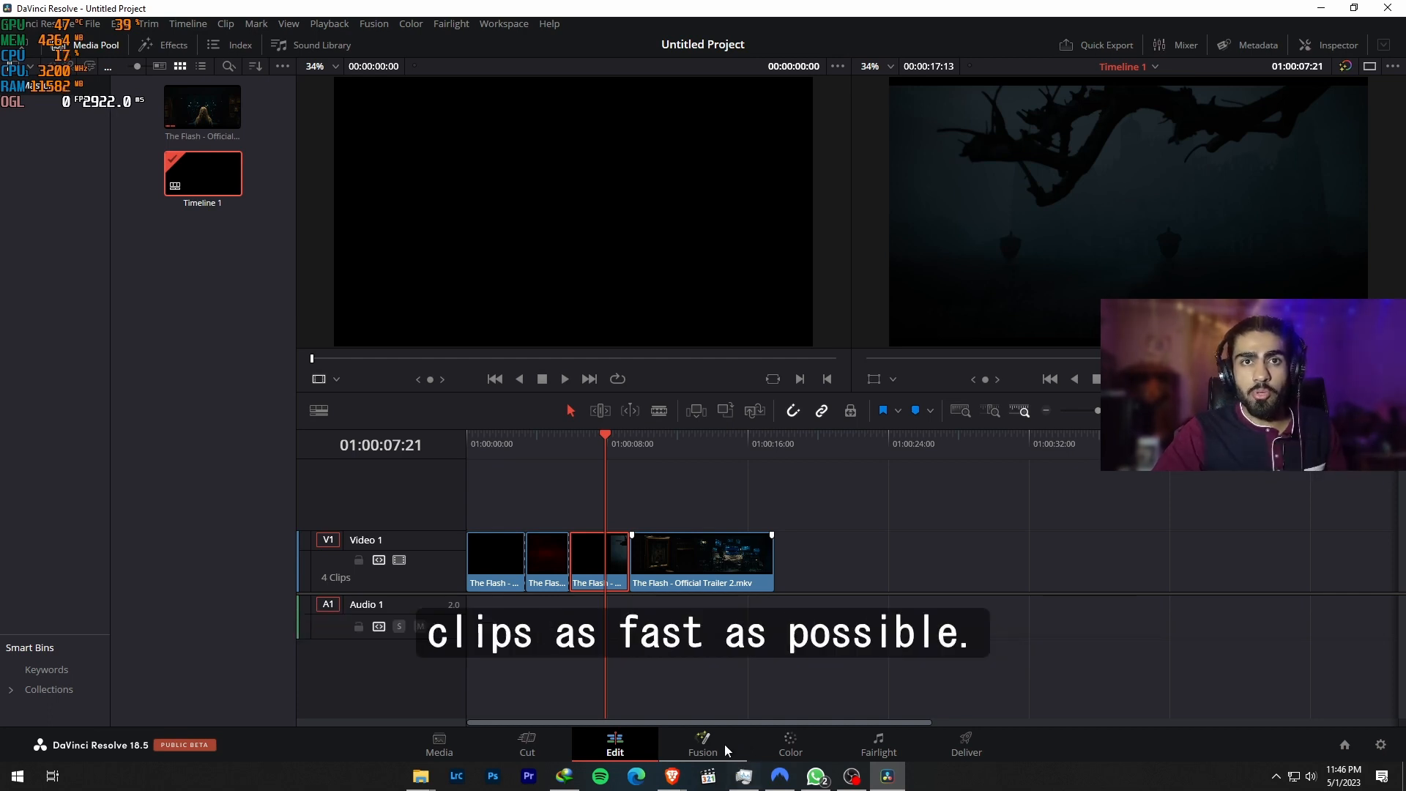
Move the last two clips up to a new Video 2 track and extend the second Video 1 clip's end to about 00:00:18:08.
left_click_drag(605, 564, 619, 487)
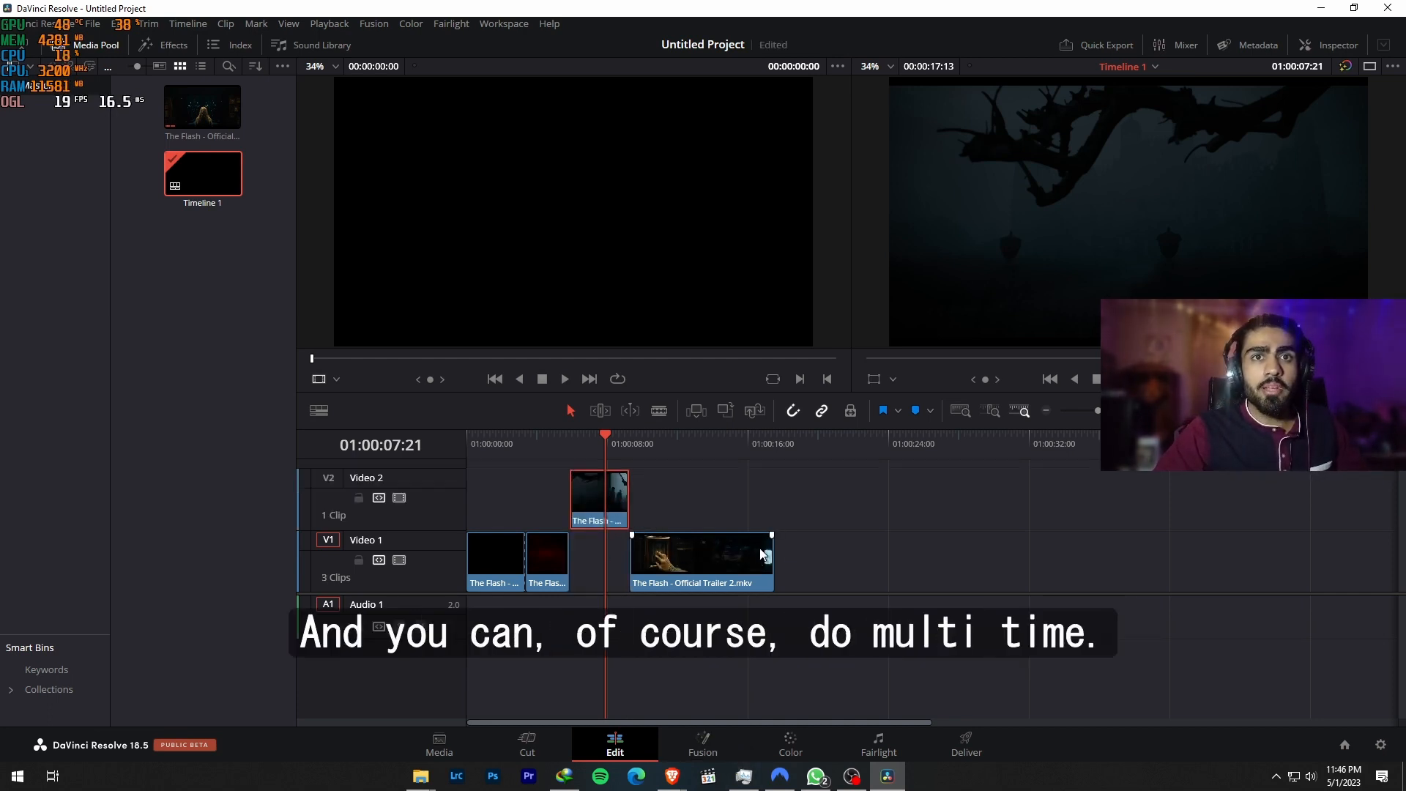
left_click_drag(666, 556, 666, 497)
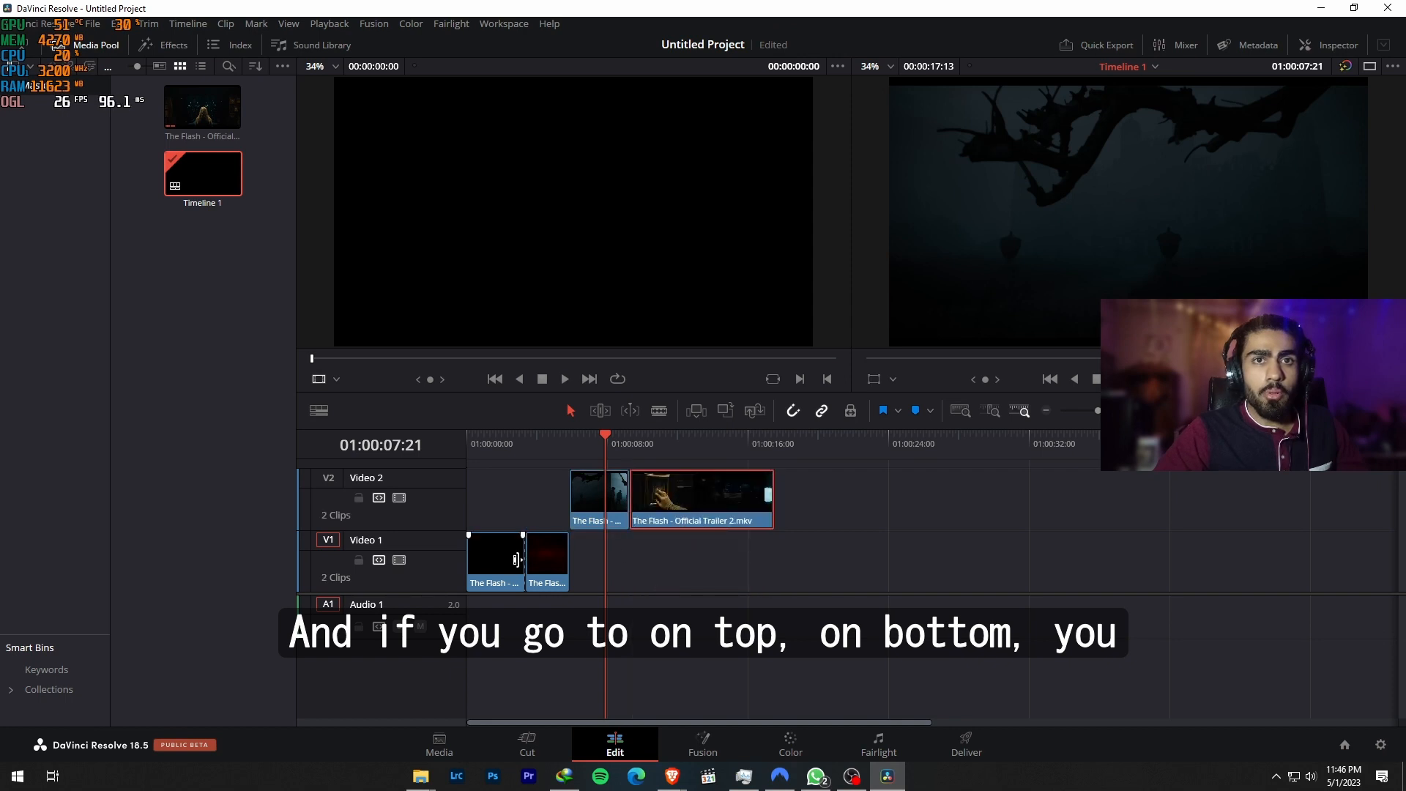
left_click_drag(567, 564, 788, 561)
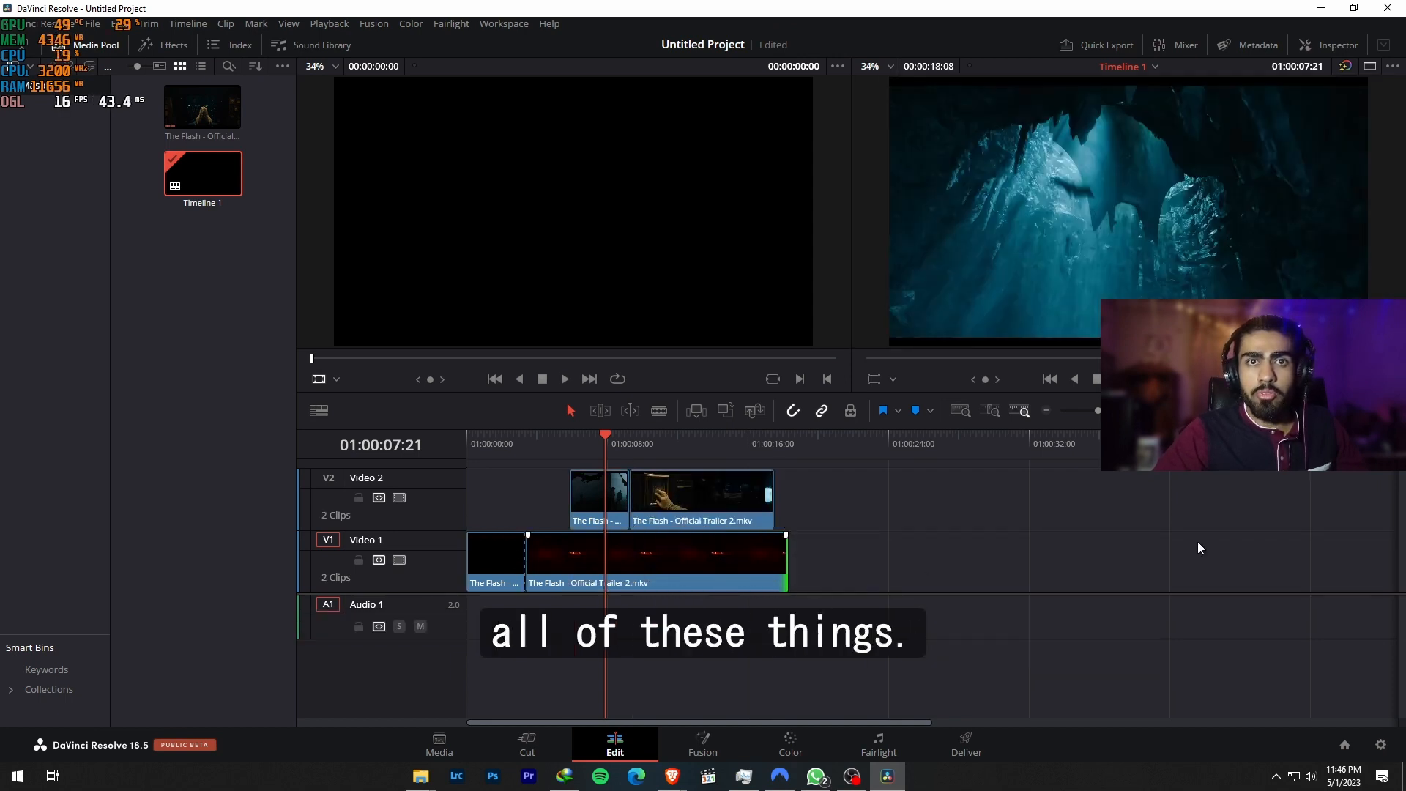
Trim the start of the last Video 2 clip to the playhead at 01:00:12:00.
left_click_drag(622, 442, 678, 441)
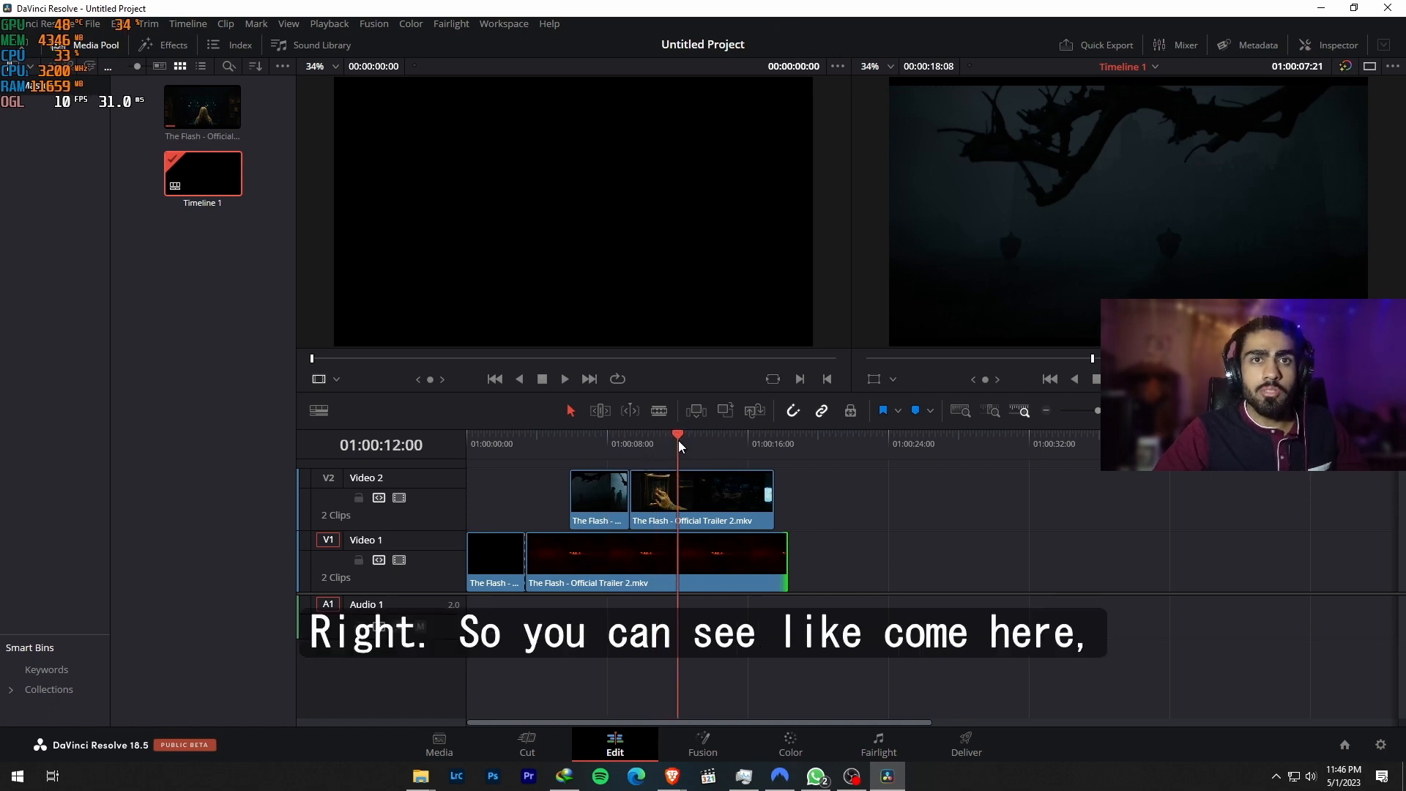
left_click(637, 497)
left_click_drag(638, 498, 679, 497)
Play back the layered clips from the start of the second Video 1 clip and place the playhead at 01:00:09:07.
left_click_drag(678, 443, 546, 446)
key("space")
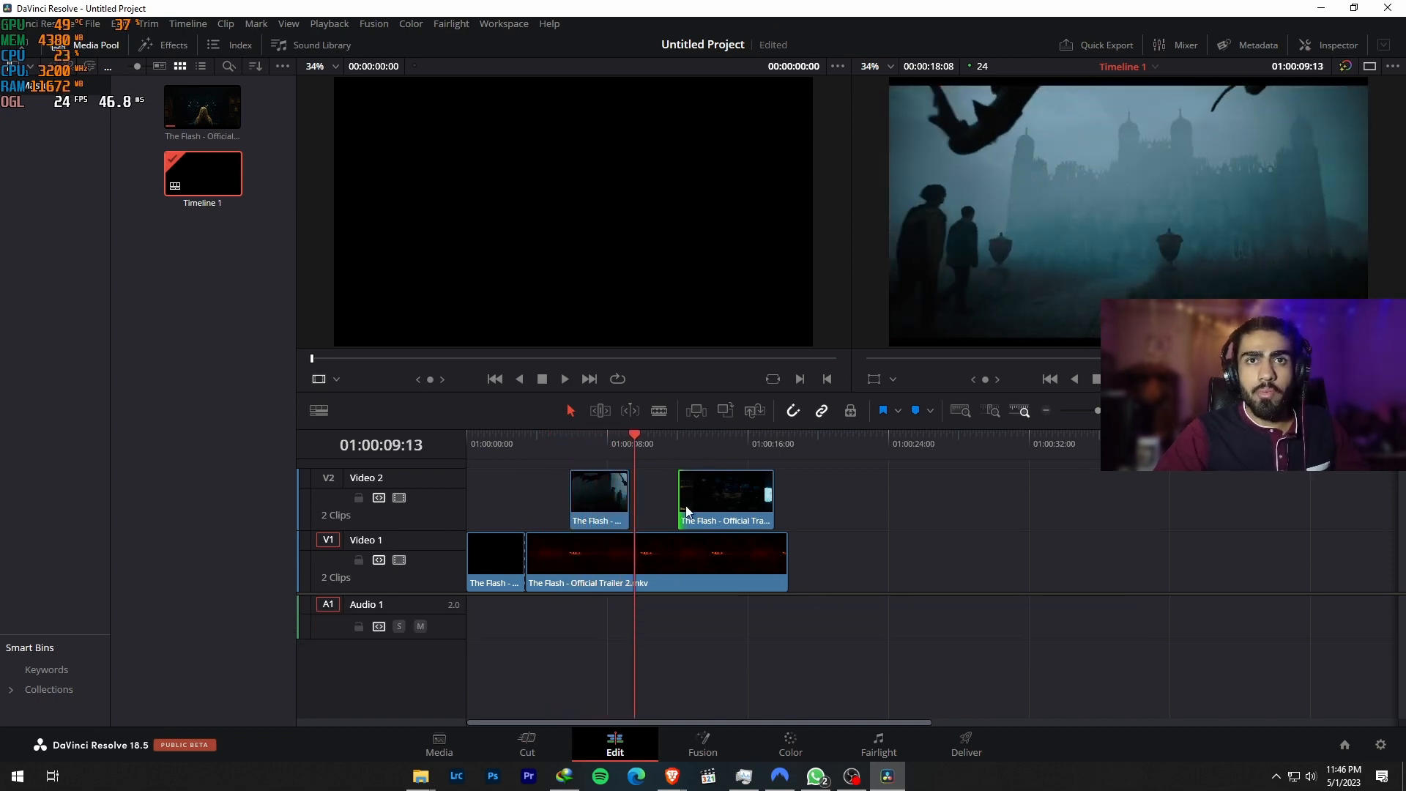
left_click(627, 438)
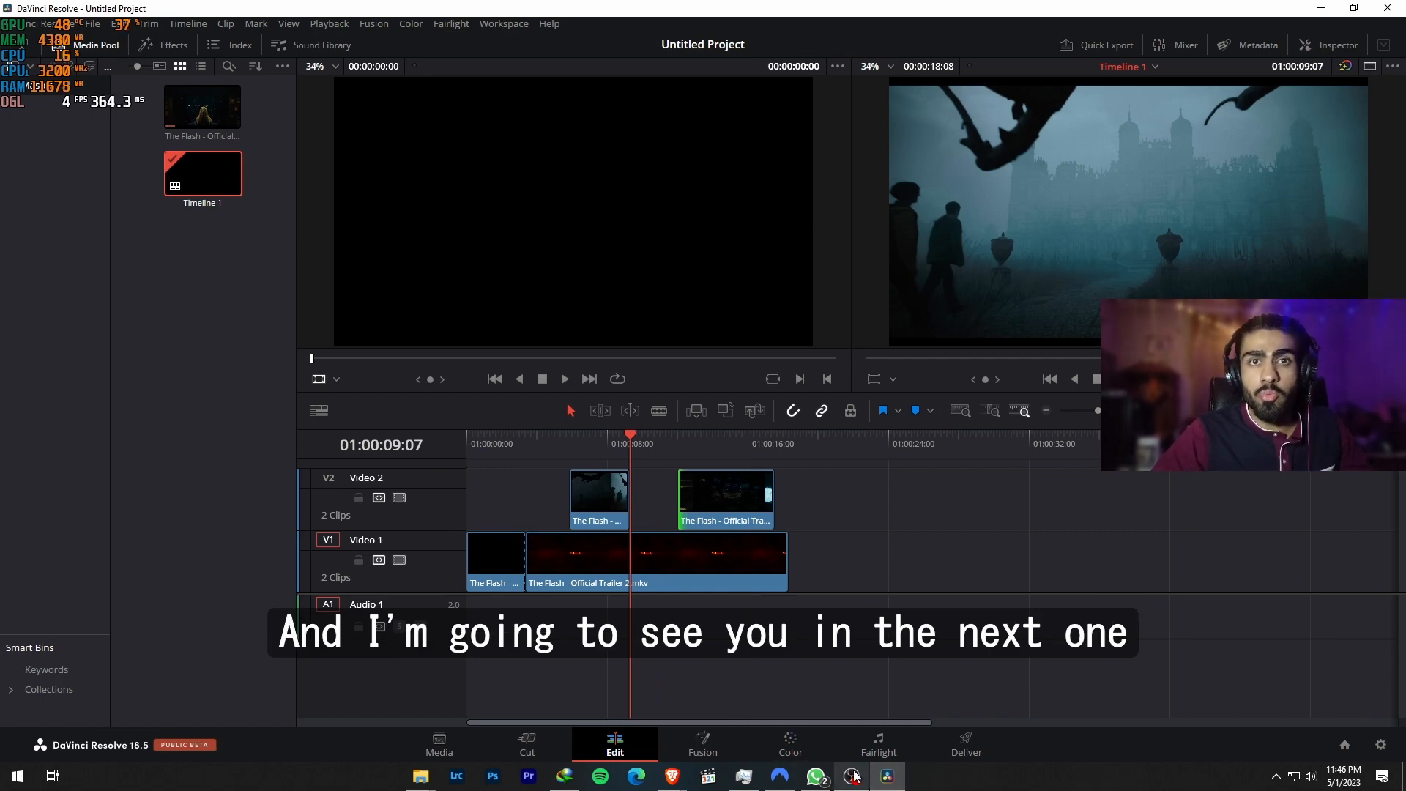
mouse_move(854, 776)
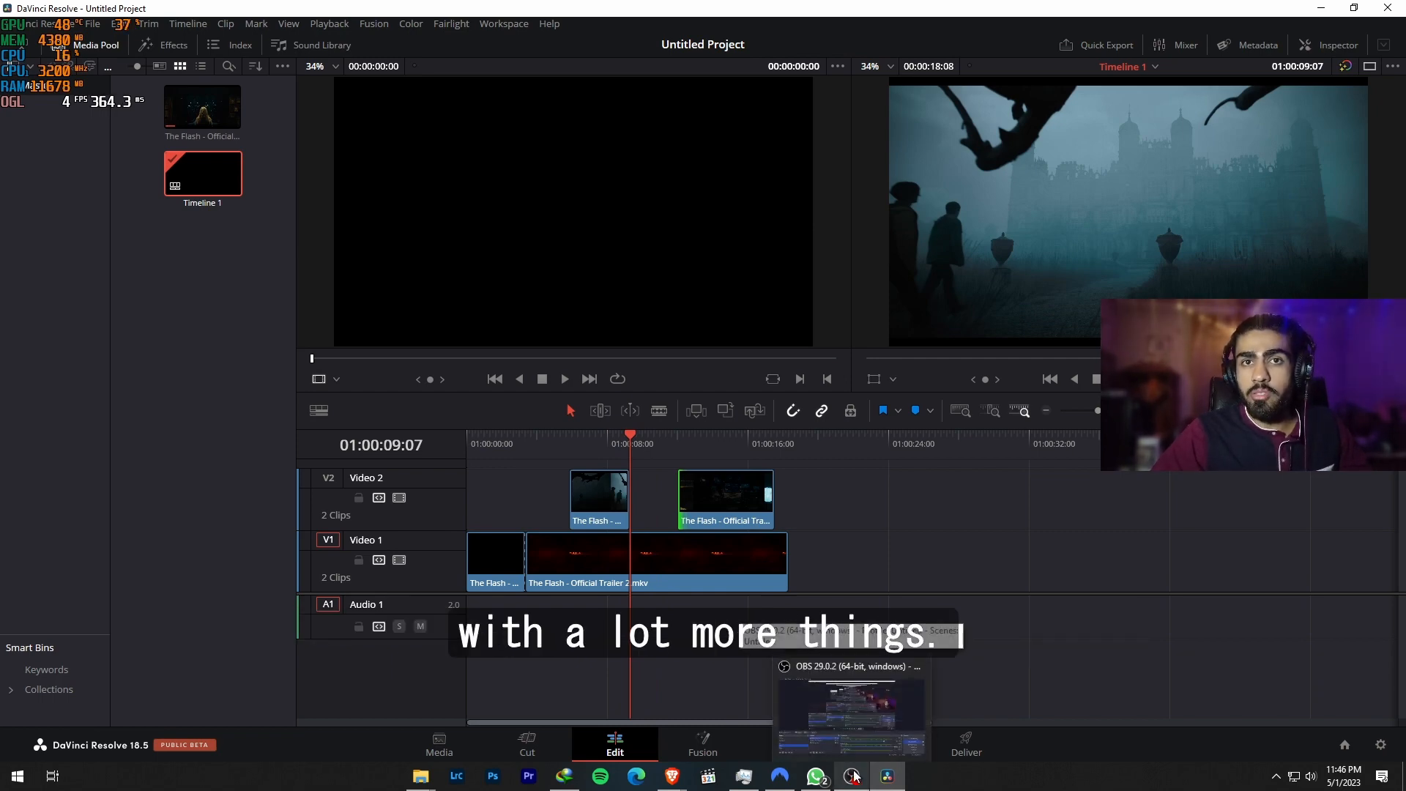